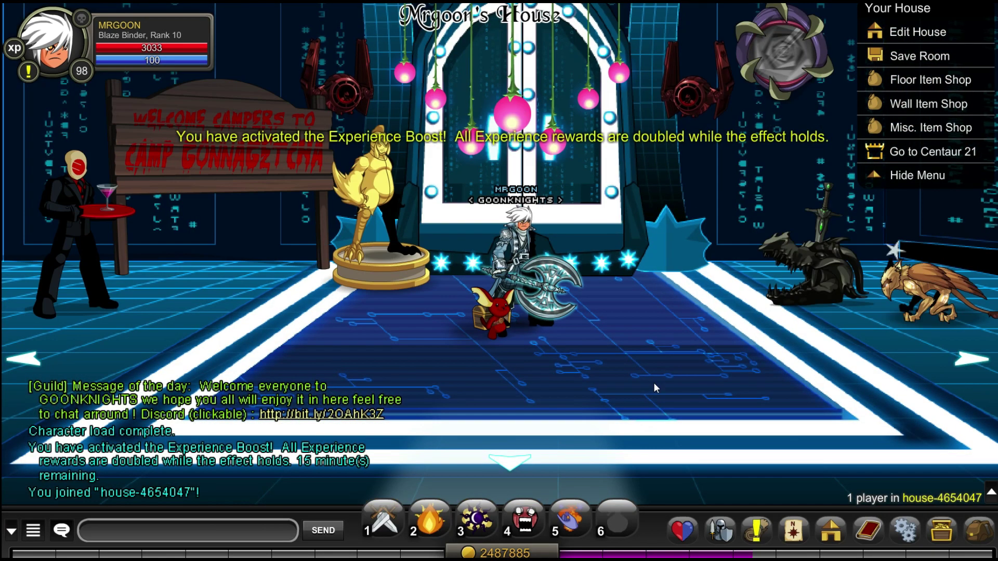
Open Adobe's Flash Player end-of-life page in Firefox, dismiss the region prompt, and close Firefox.
click(519, 404)
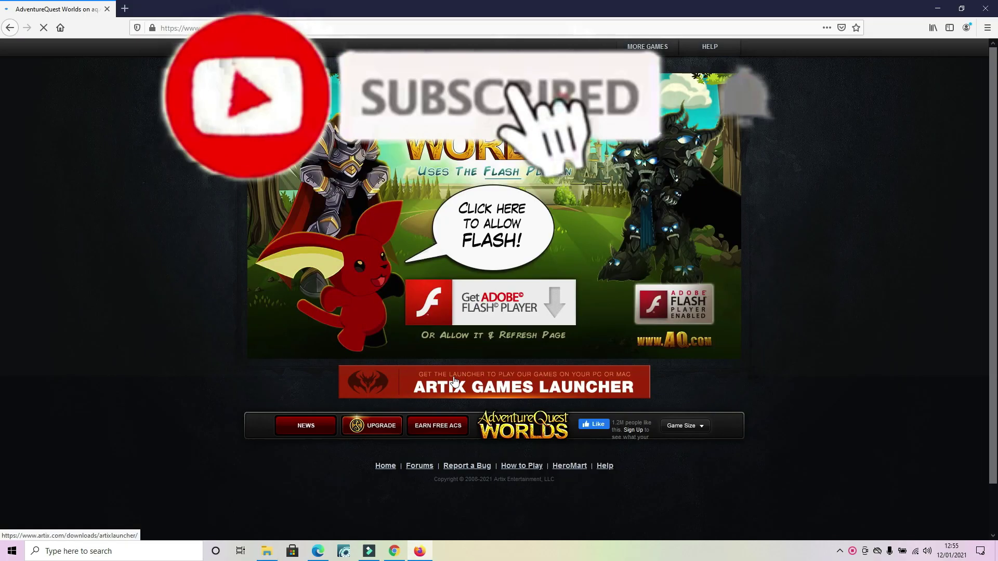
click(490, 302)
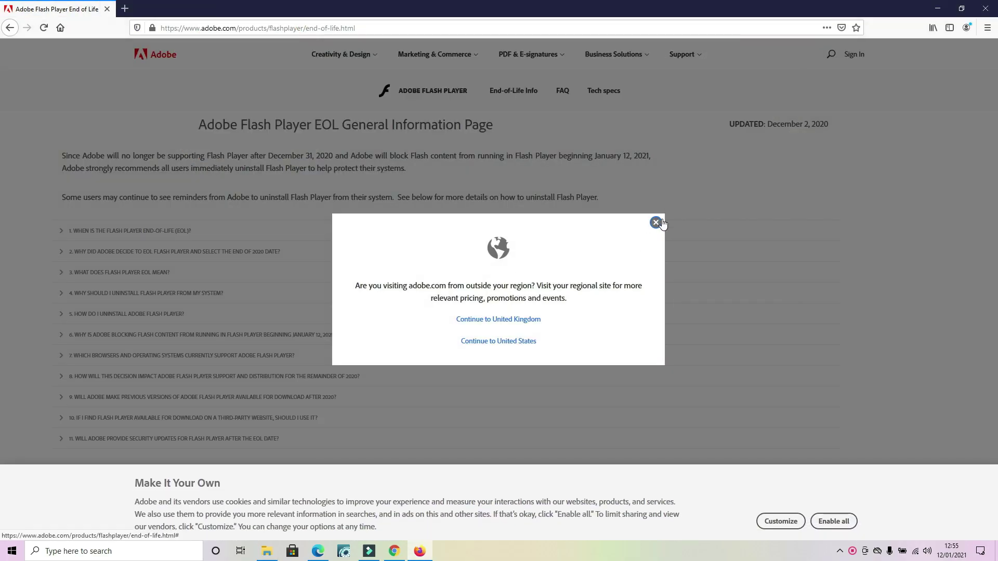
click(656, 222)
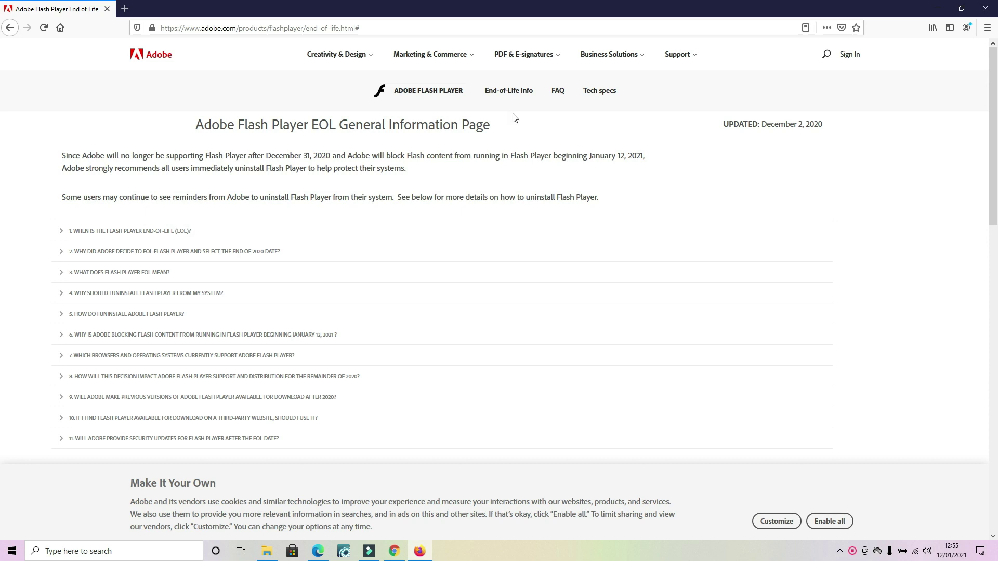
click(987, 7)
Launch the Flash/Web version of AdventureQuest Worlds in Chrome and allow Flash to run.
click(477, 252)
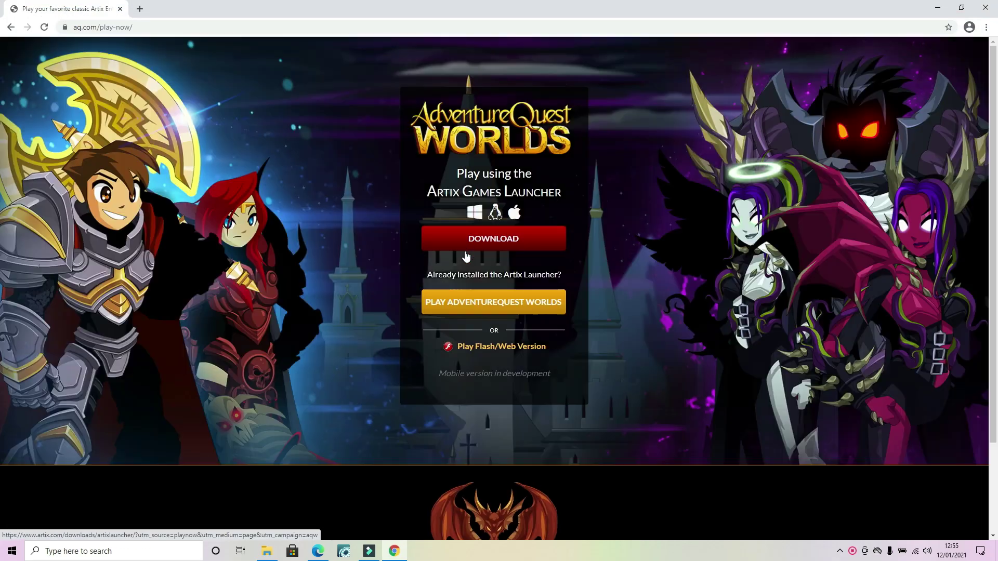
click(473, 347)
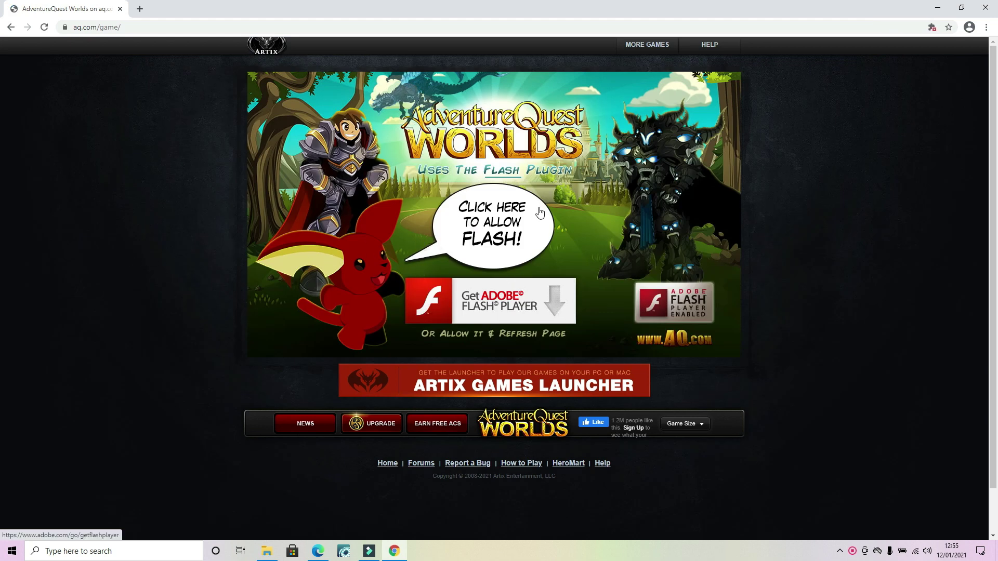
click(459, 237)
click(152, 108)
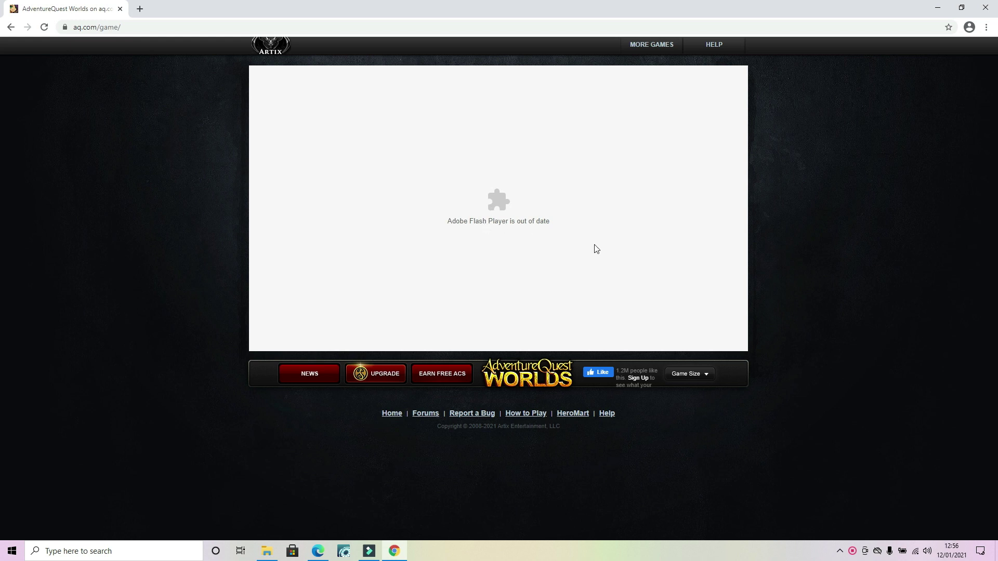
Download Adobe's Flash Player uninstaller from its uninstall page and run it to remove Flash.
click(300, 95)
click(289, 382)
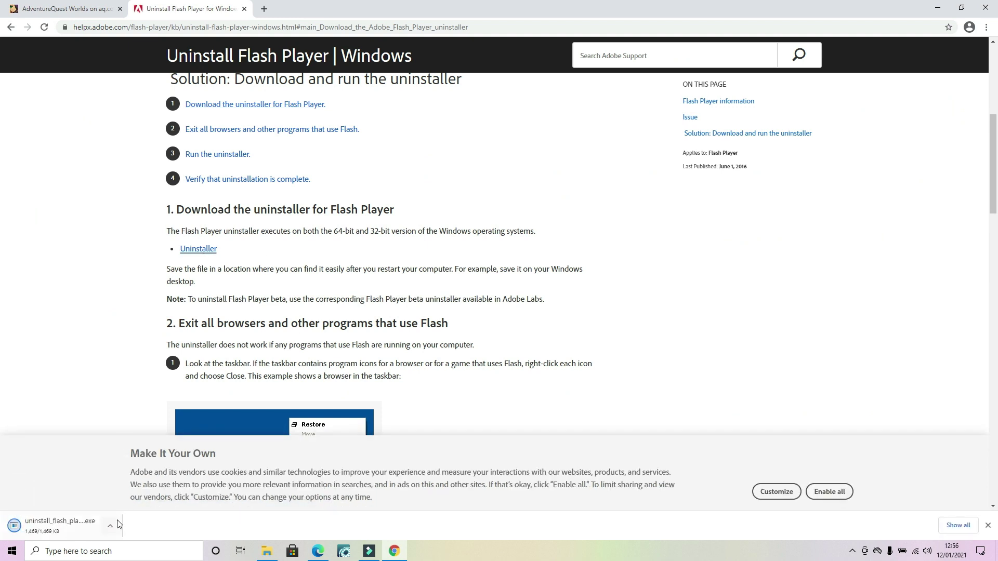
click(115, 522)
click(146, 453)
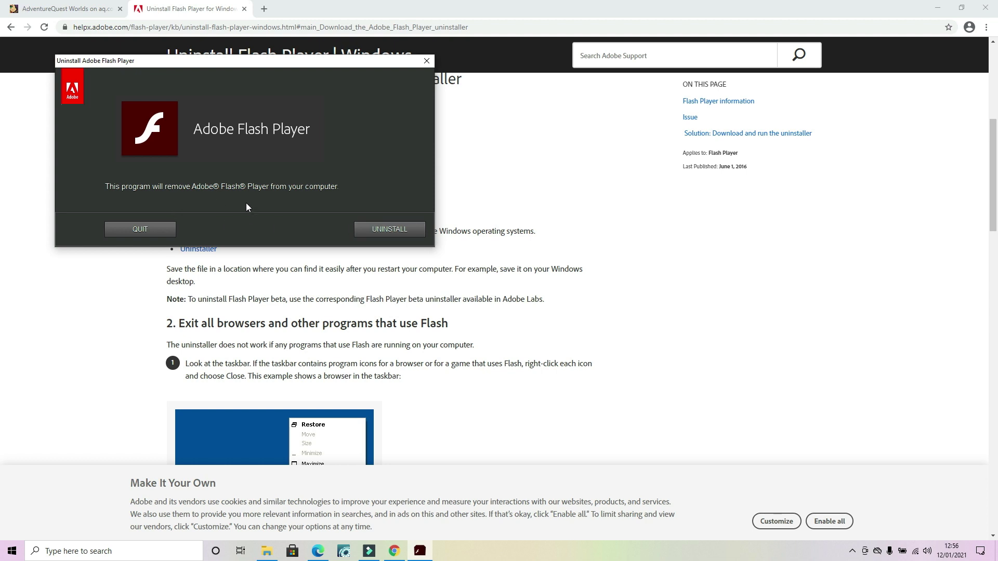
click(393, 229)
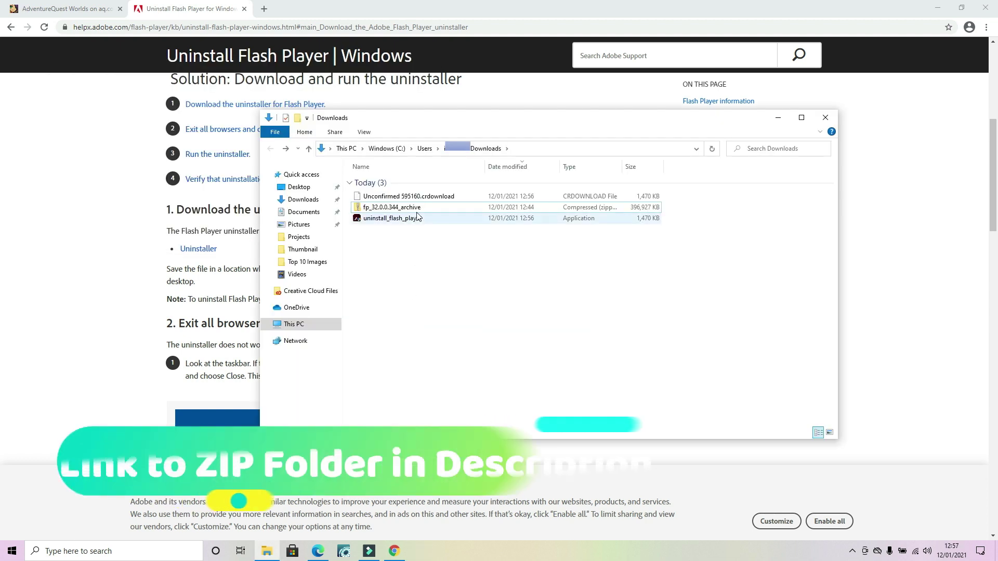
Open fp_32.0.0.344_archive's 32_0_r0_344 folder and launch flashplayer32_0r0_344_win.
double_click(411, 207)
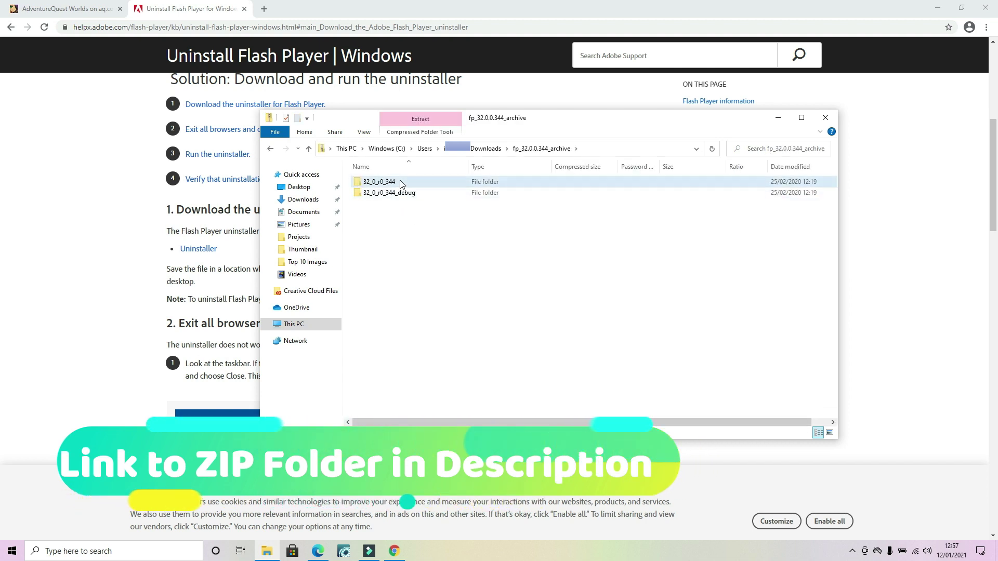
double_click(380, 182)
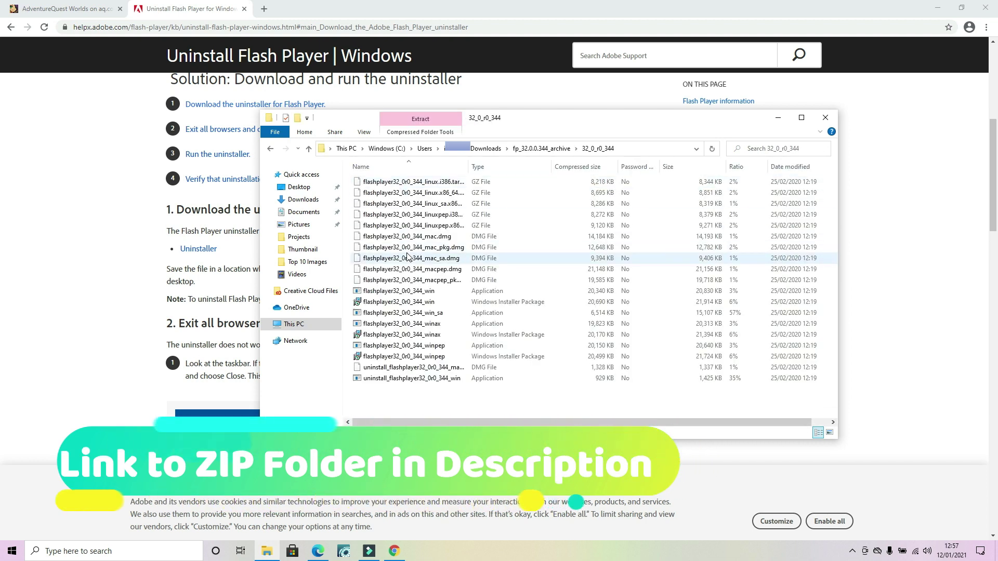
click(418, 295)
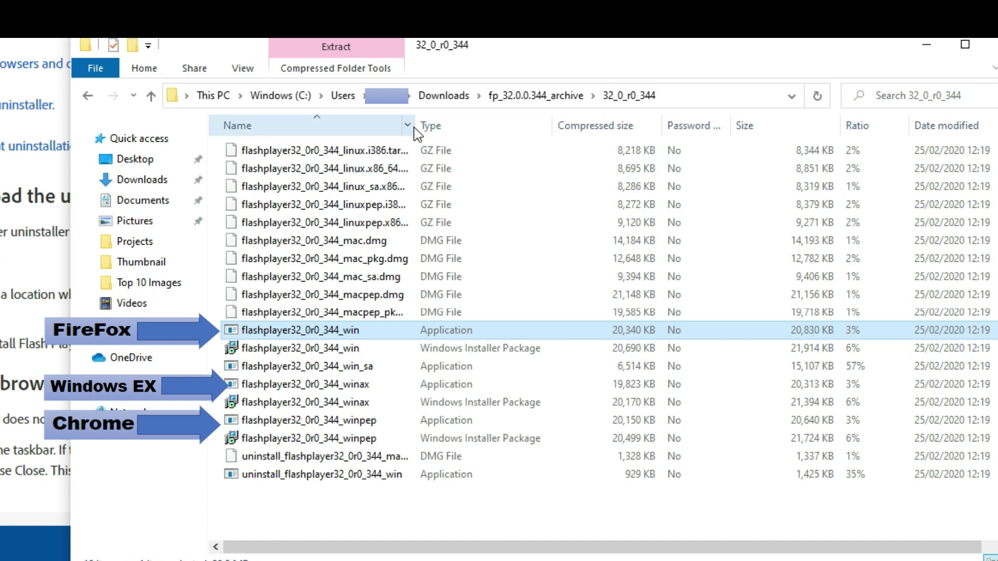
drag(419, 125, 482, 125)
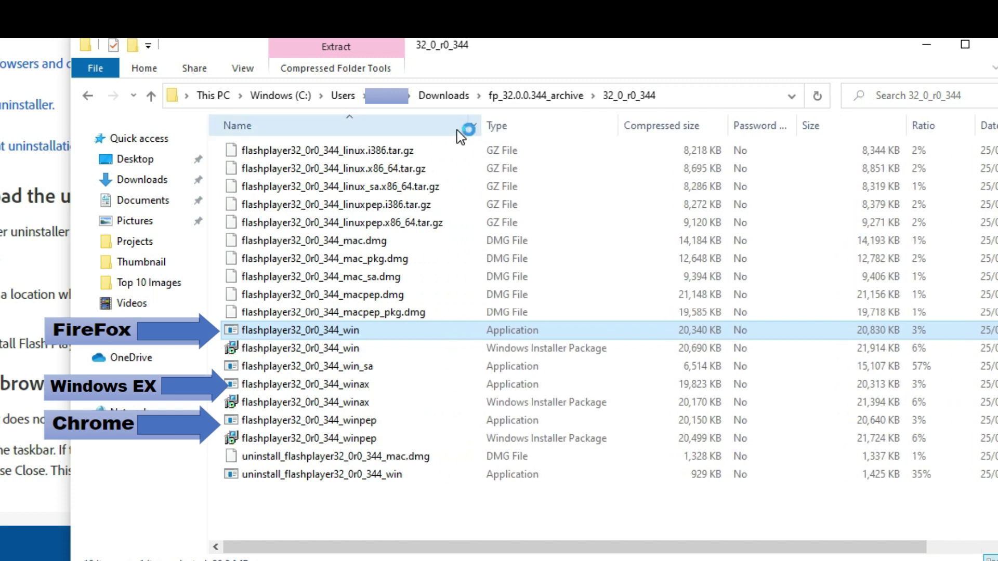
double_click(309, 334)
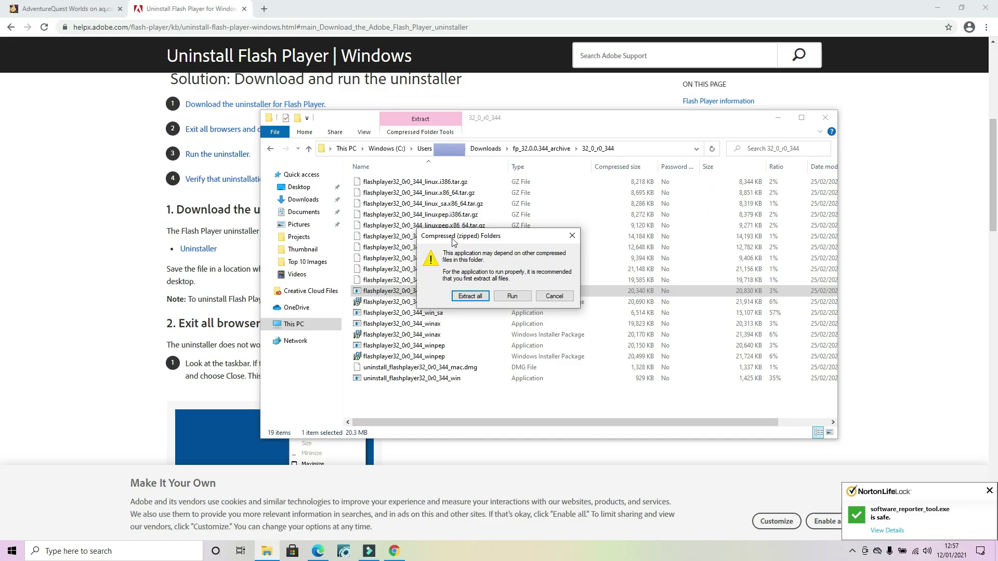
Run the Flash Player 32 installer without extracting, accept the license, and start installing.
click(516, 297)
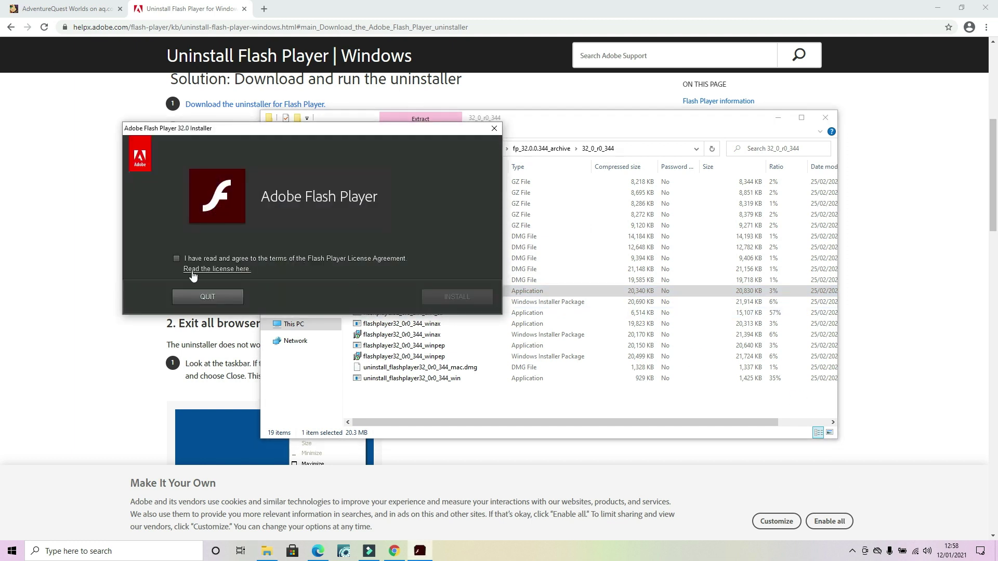
click(177, 258)
click(457, 297)
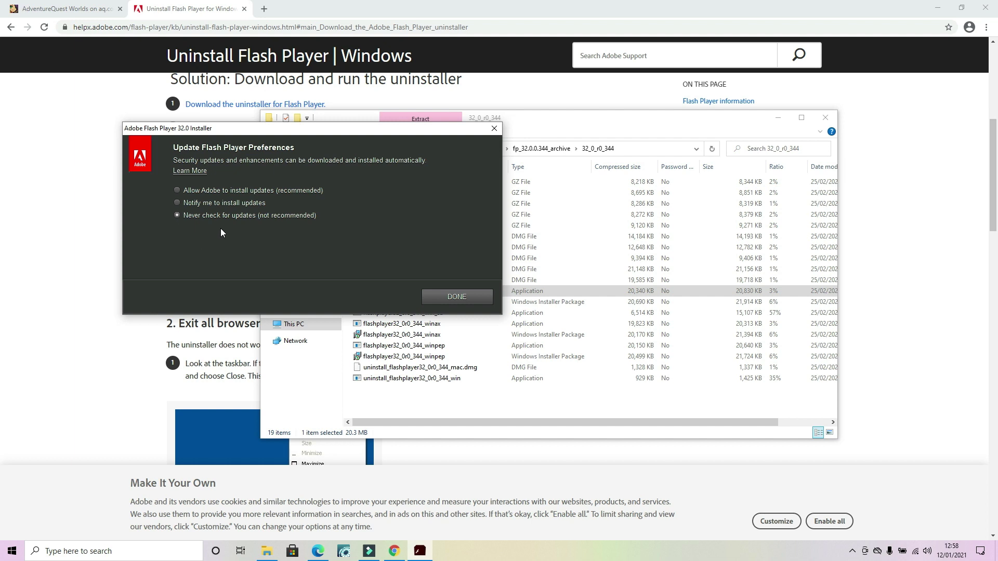
Close the finished installer and open AdventureQuest Worlds' Flash/Web version in Firefox.
click(457, 297)
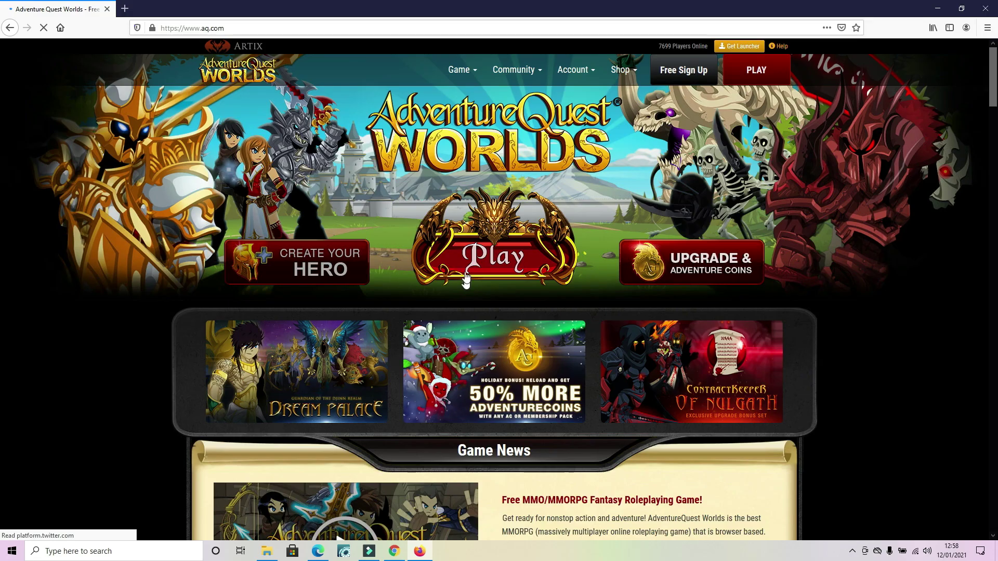
click(471, 262)
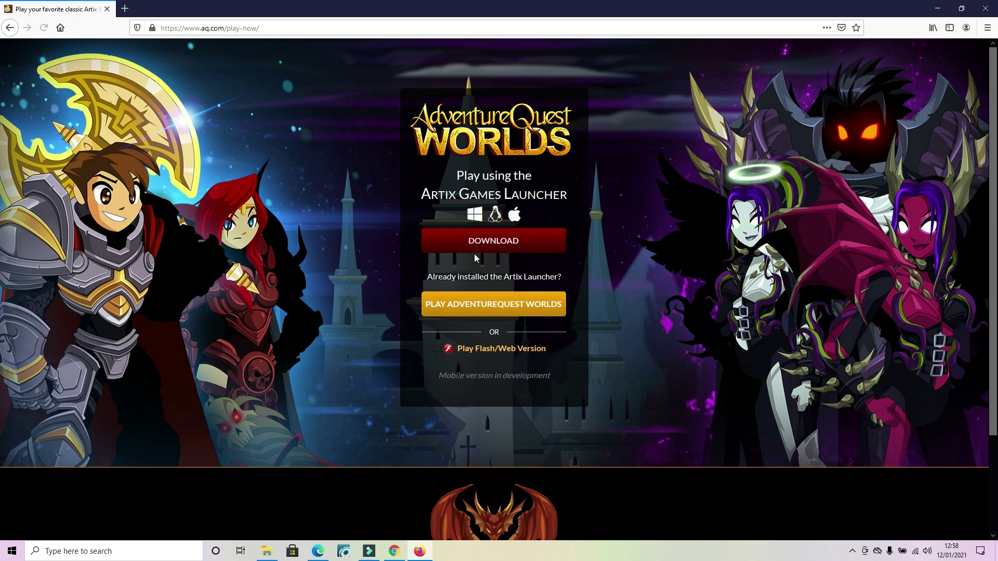
click(512, 349)
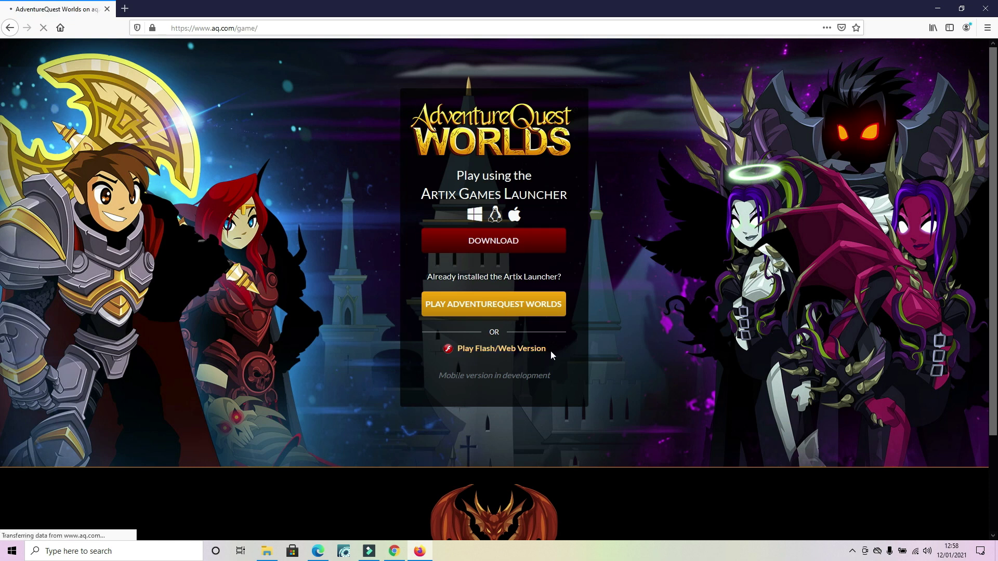
Allow the blocked Flash plugin, log in to the game, and close the Artist Birthday popup.
click(543, 186)
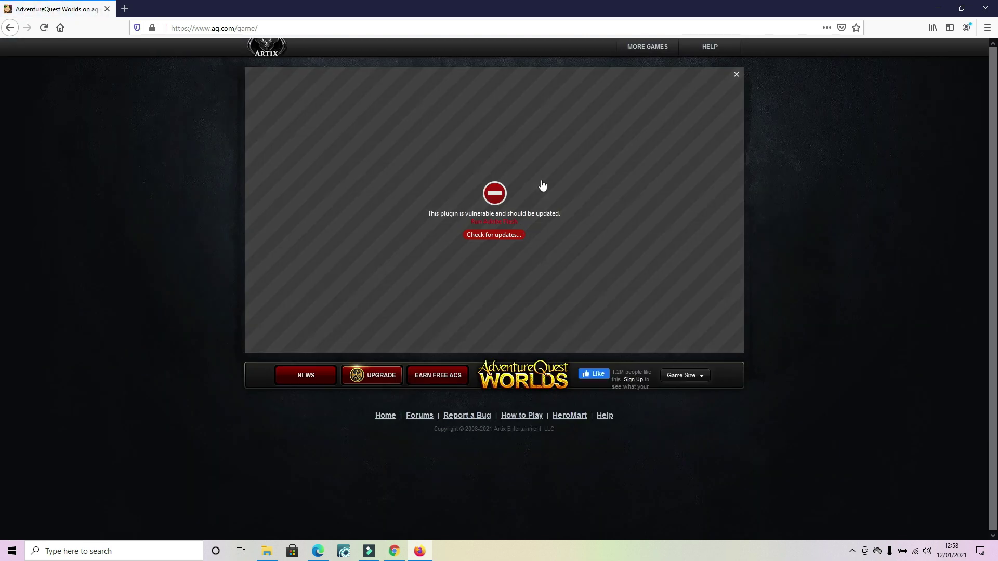
click(201, 85)
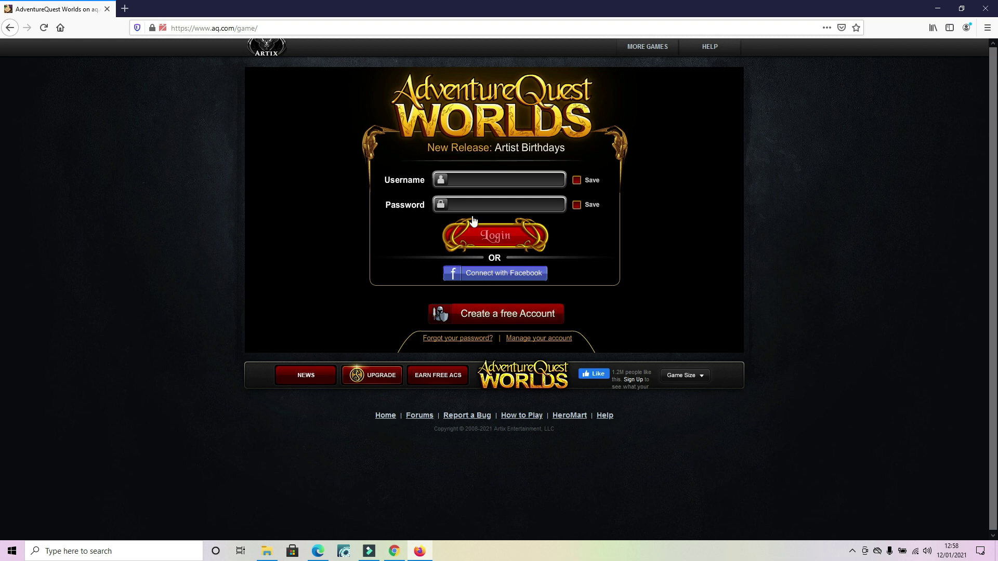
click(497, 233)
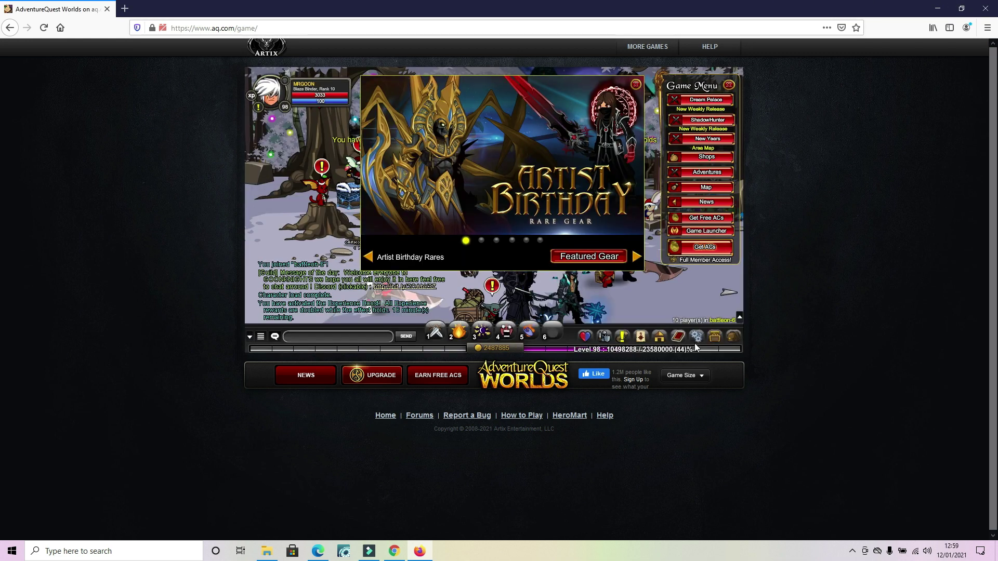
click(635, 85)
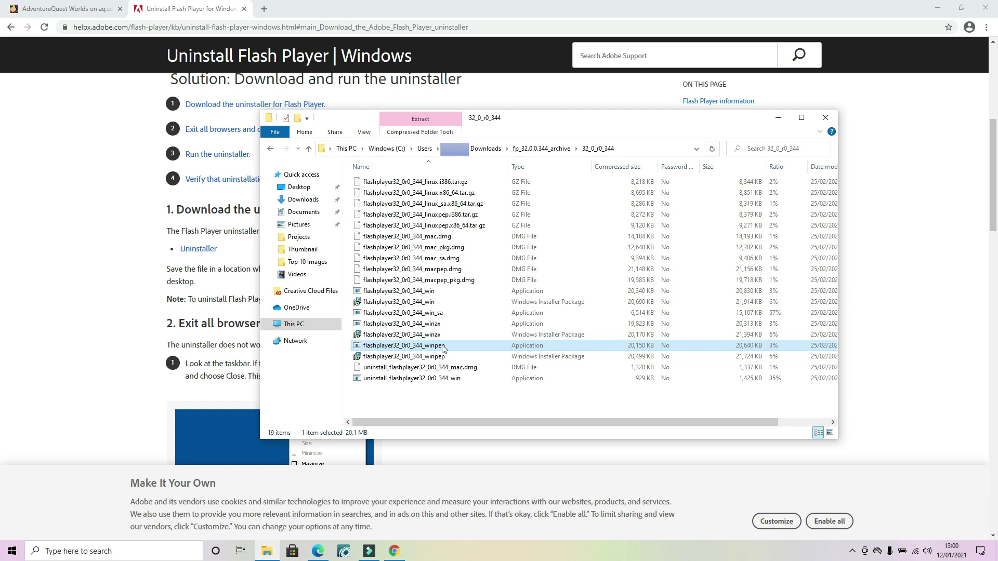
Install Flash Player from flashplayer32_0r0_344_winpep with the license accepted and updates set to never check.
double_click(443, 347)
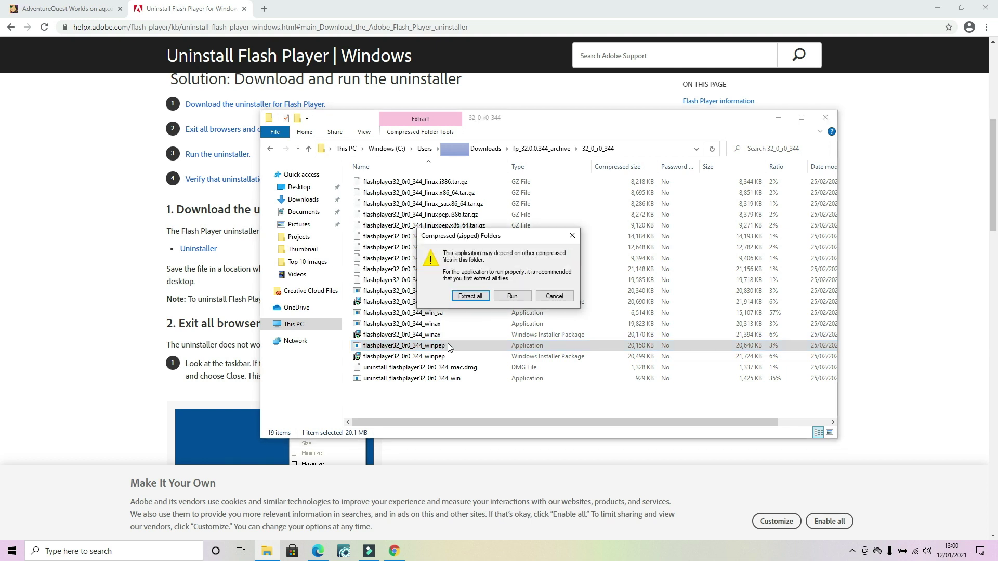
click(513, 297)
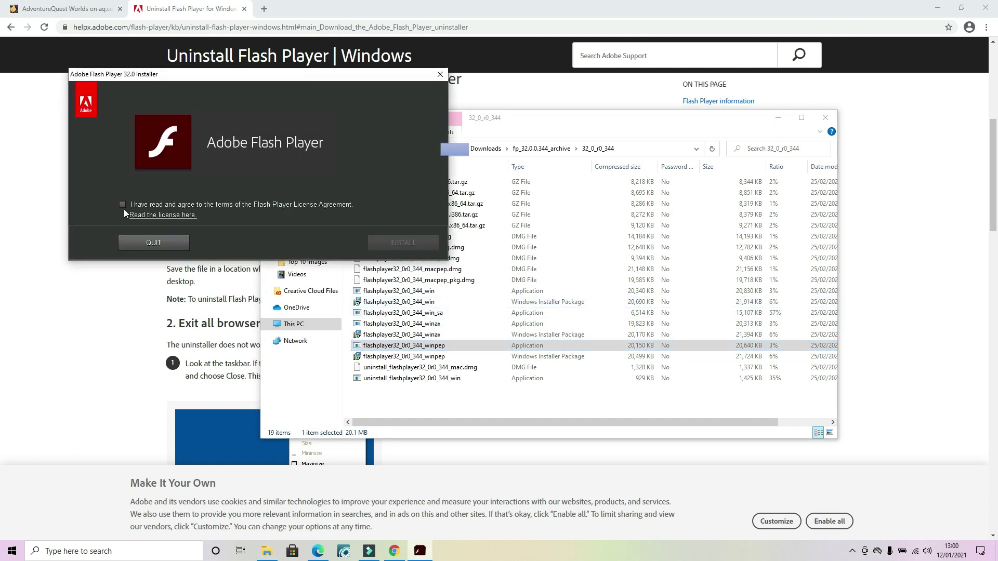
click(123, 204)
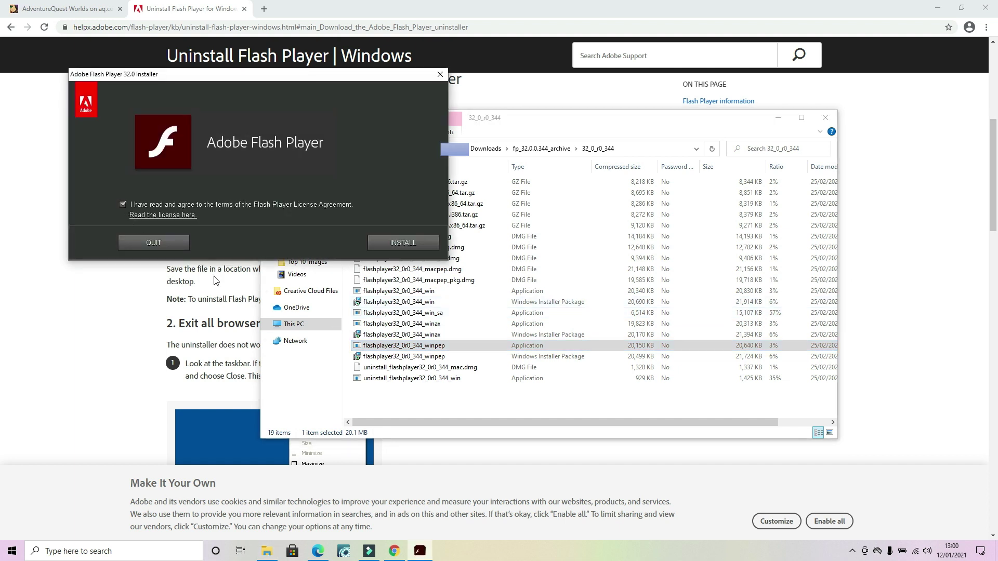
click(422, 243)
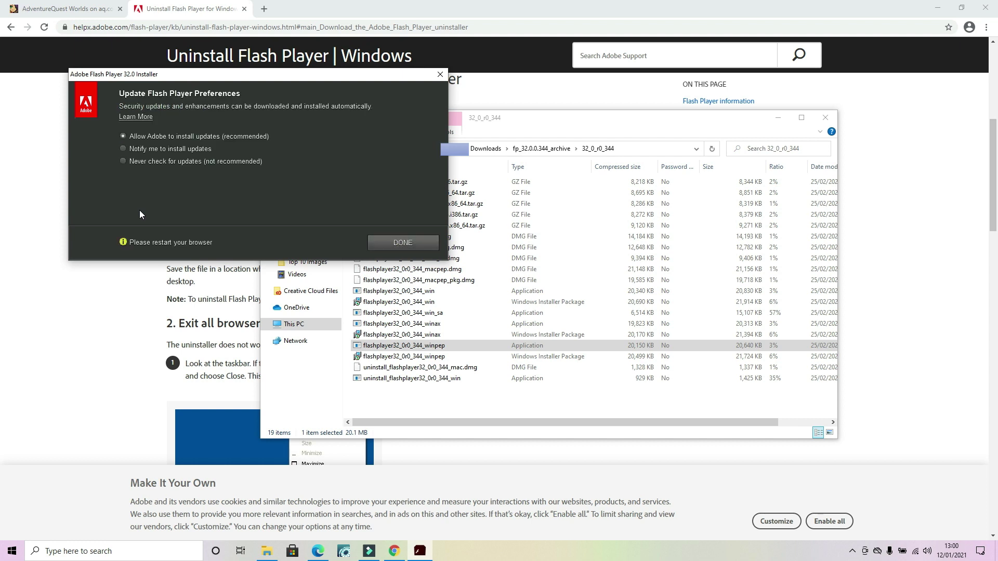
click(125, 160)
click(425, 246)
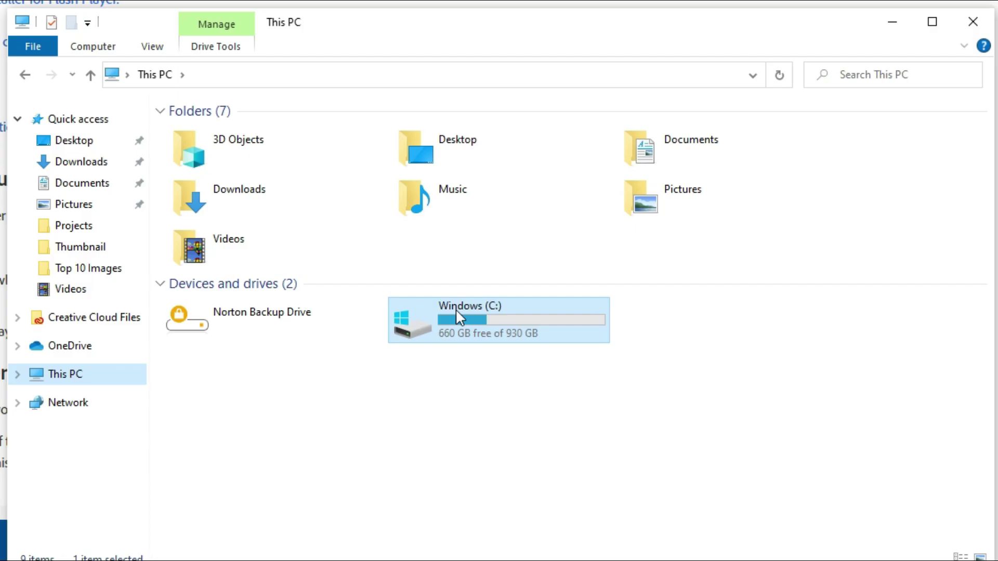
Browse to the C:\Windows\System32\Macromed\Flash folder.
double_click(522, 286)
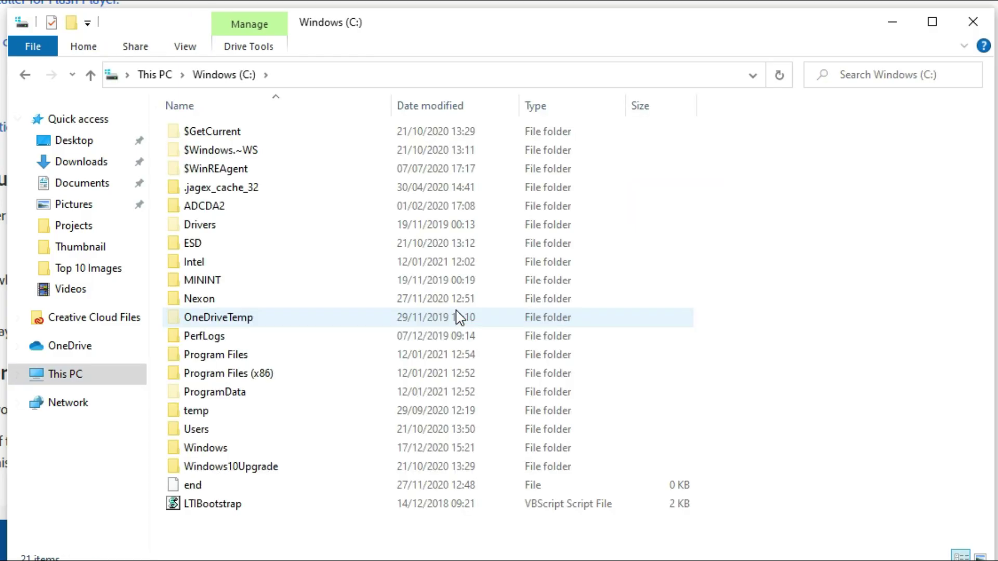
click(217, 457)
double_click(216, 452)
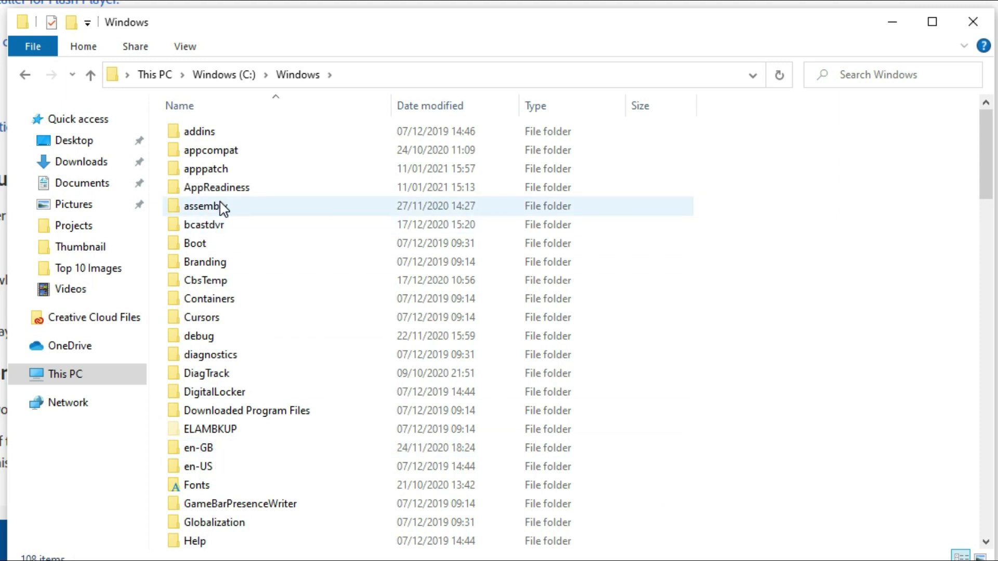
scroll(239, 376, down, 16)
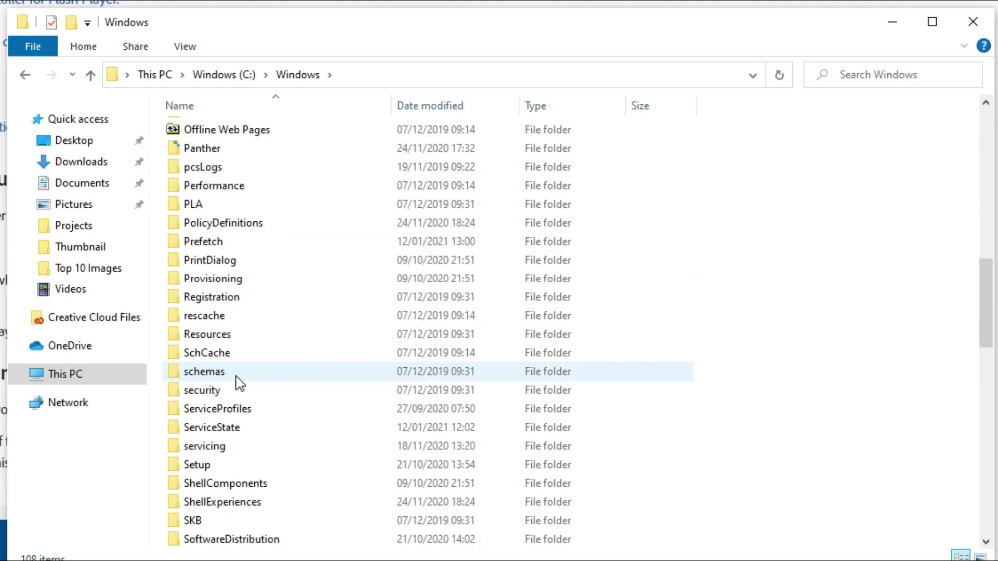
scroll(238, 428, down, 5)
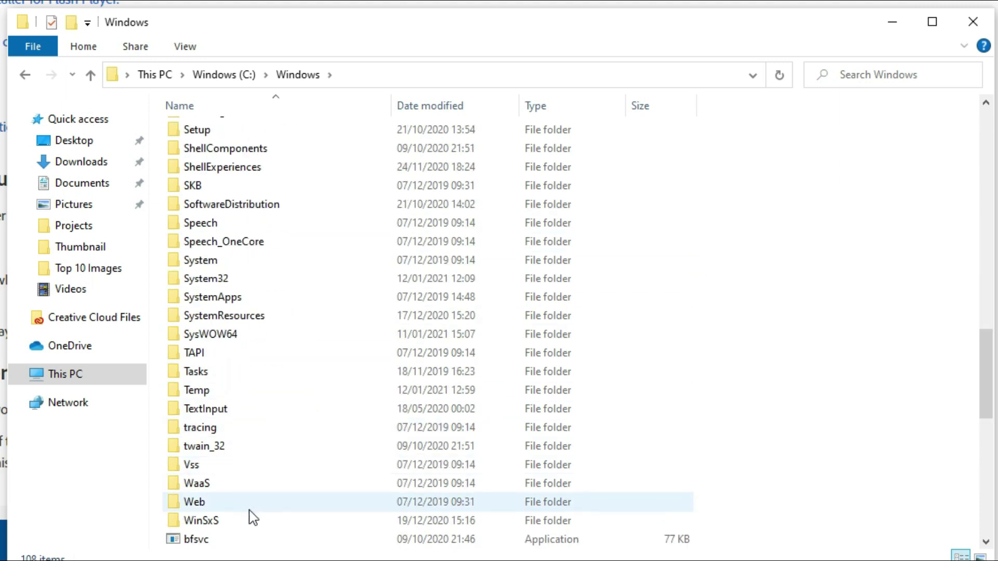
click(239, 283)
double_click(239, 280)
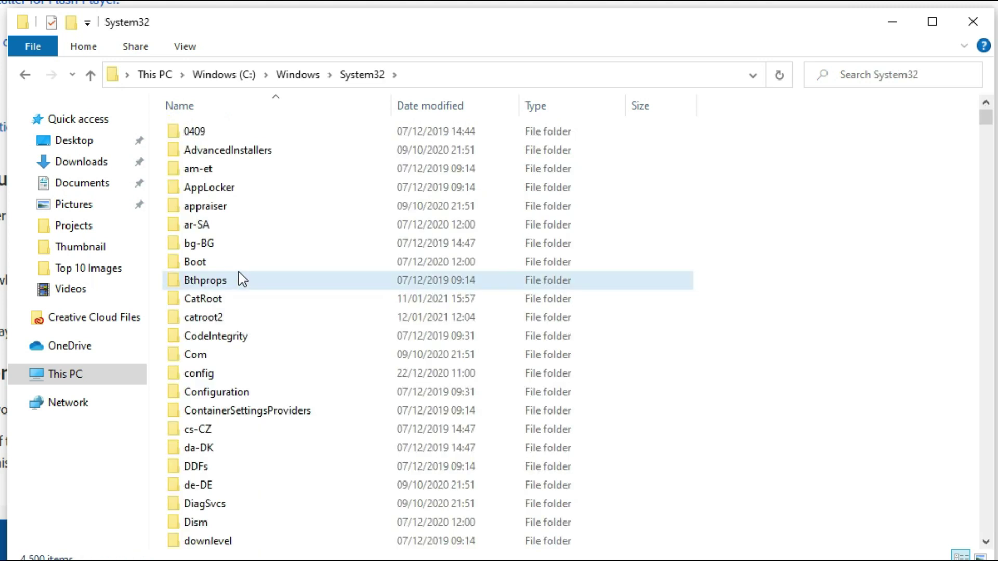
click(239, 278)
key(m)
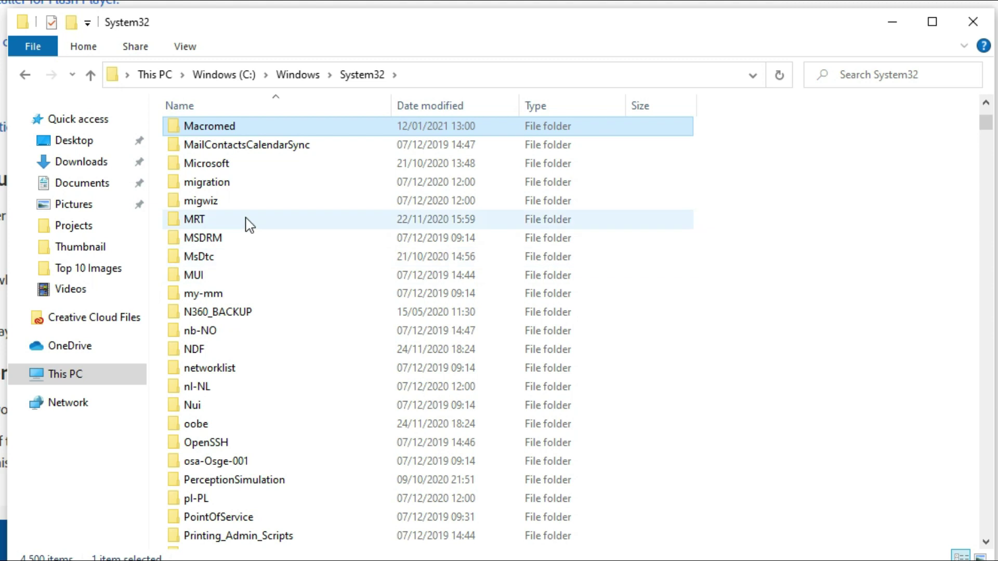
double_click(229, 130)
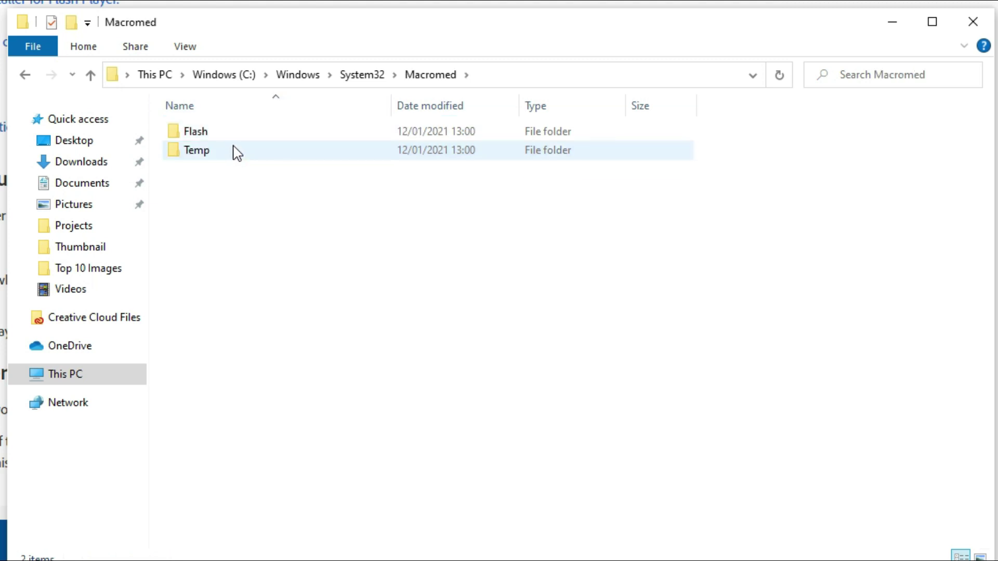
double_click(229, 133)
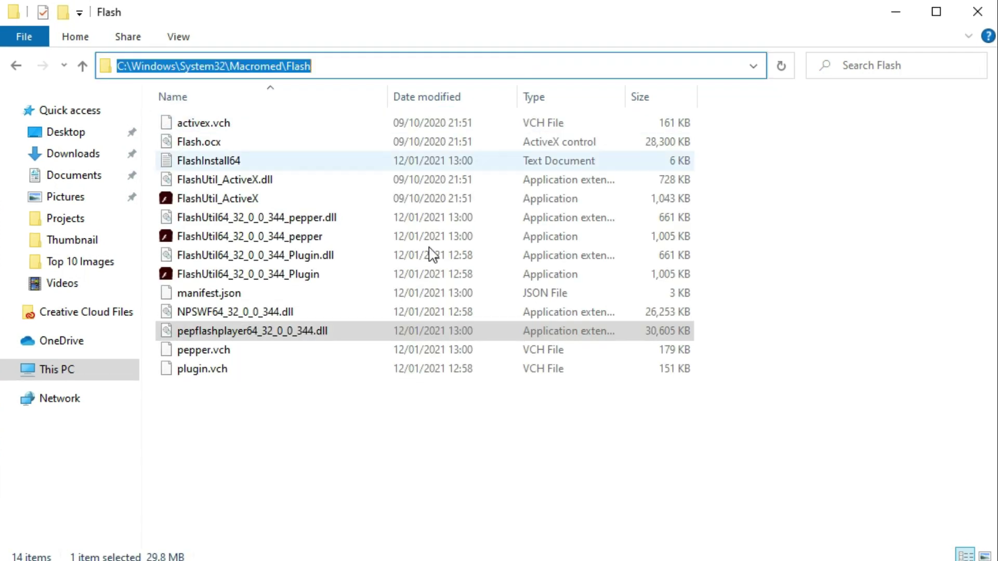
Copy the pepflashplayer64_32_0_0_344.dll file.
click(294, 390)
click(275, 334)
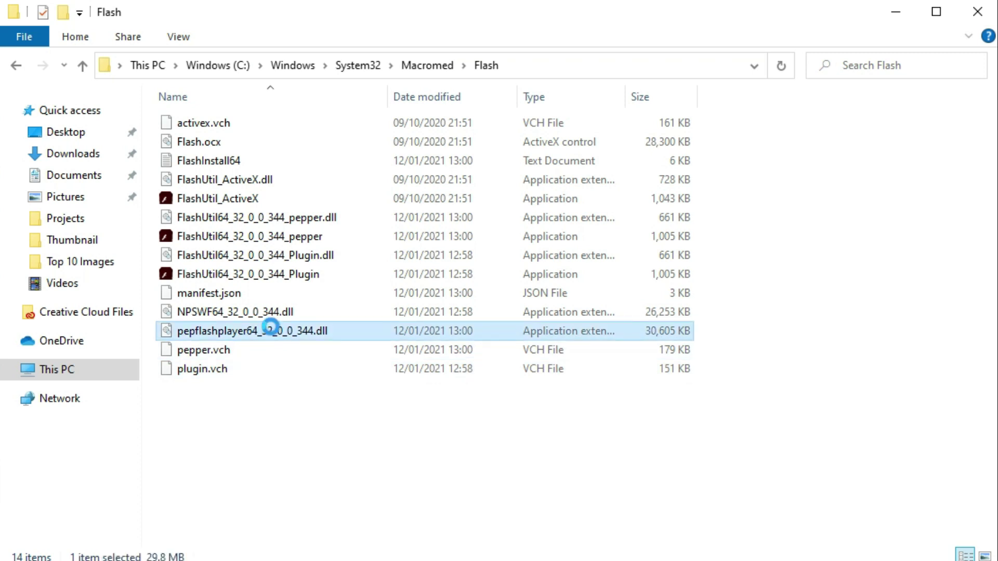
right_click(270, 331)
click(319, 502)
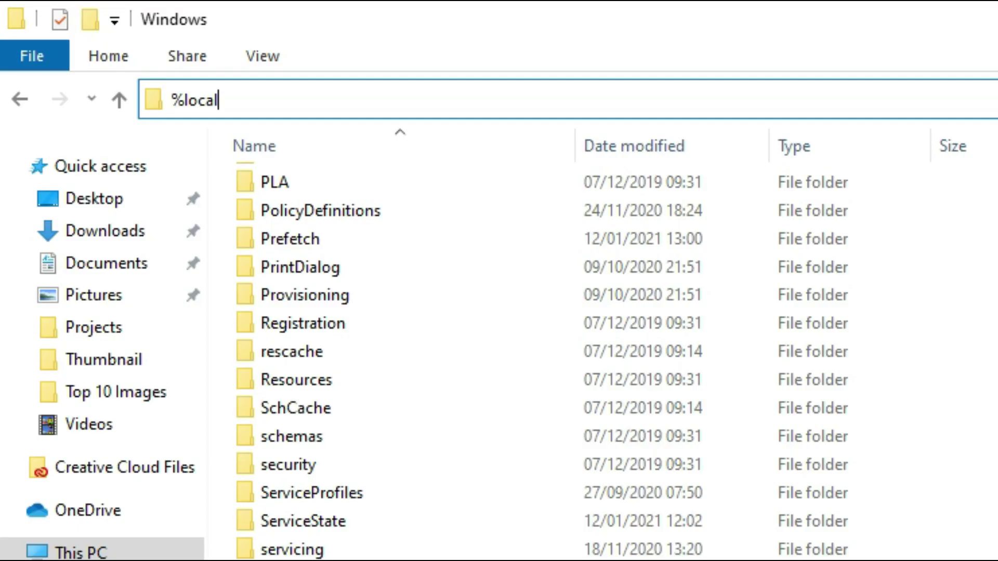
Navigate to the current user's AppData\Local folder on the C: drive.
text(appdata)
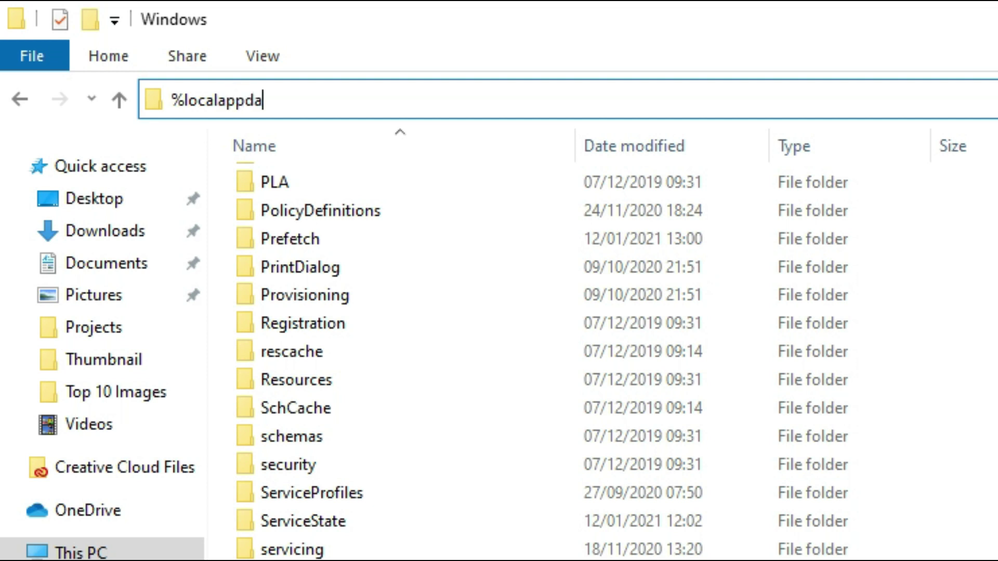
text(%)
key(Return)
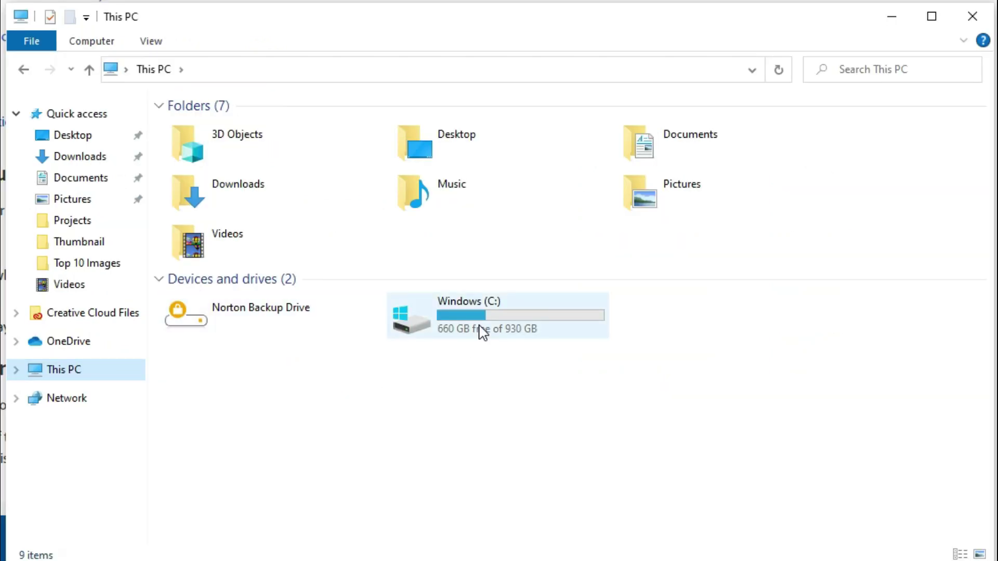
double_click(483, 333)
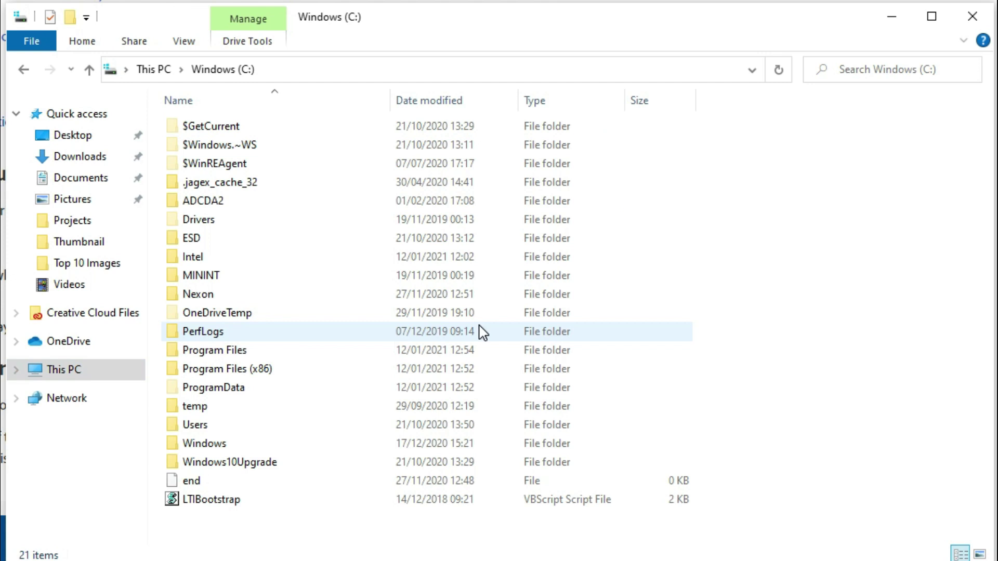
double_click(221, 429)
double_click(217, 148)
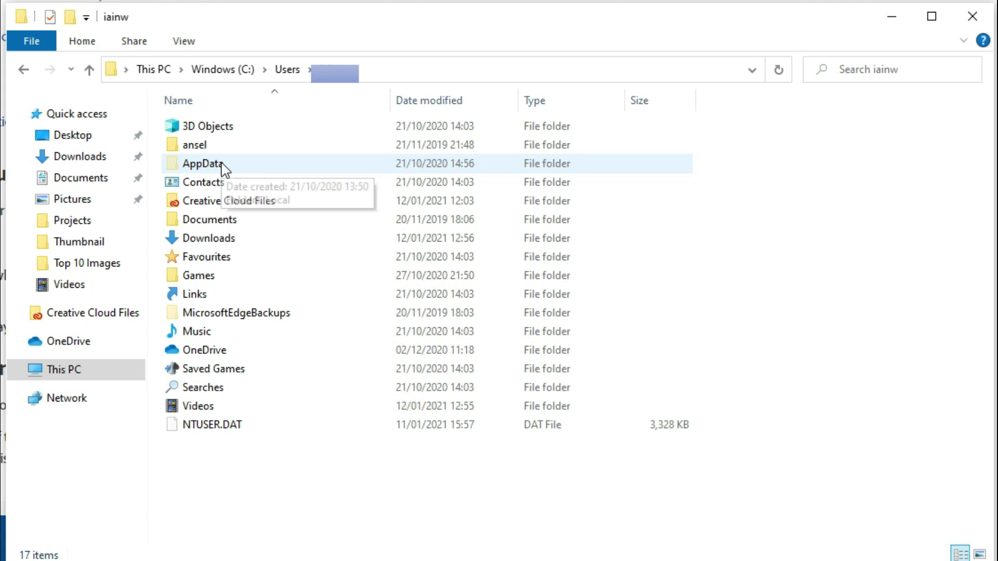
double_click(224, 165)
double_click(224, 130)
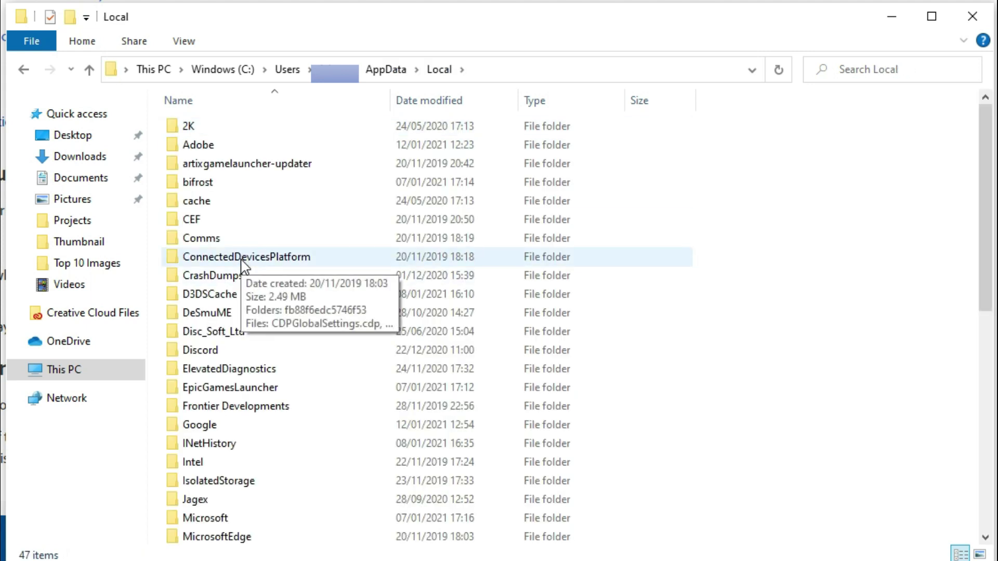
Open Google\Chrome\User Data and then its PepperFlash folder.
click(290, 164)
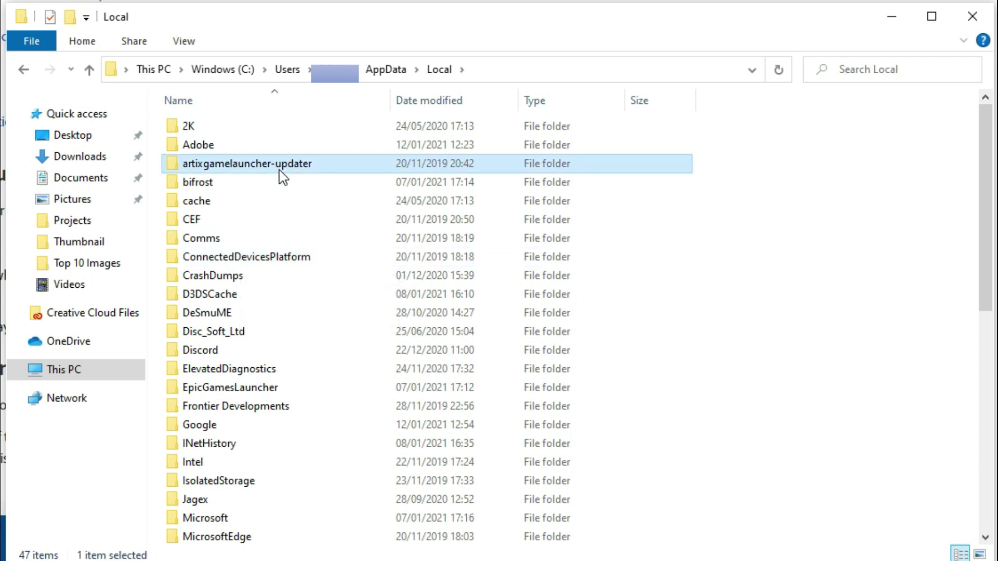
key(g)
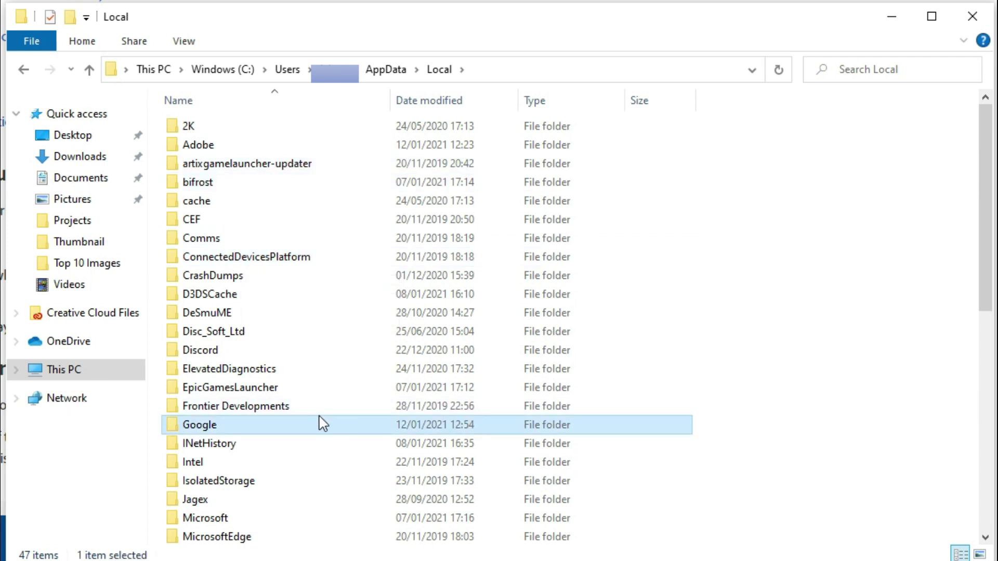
double_click(285, 430)
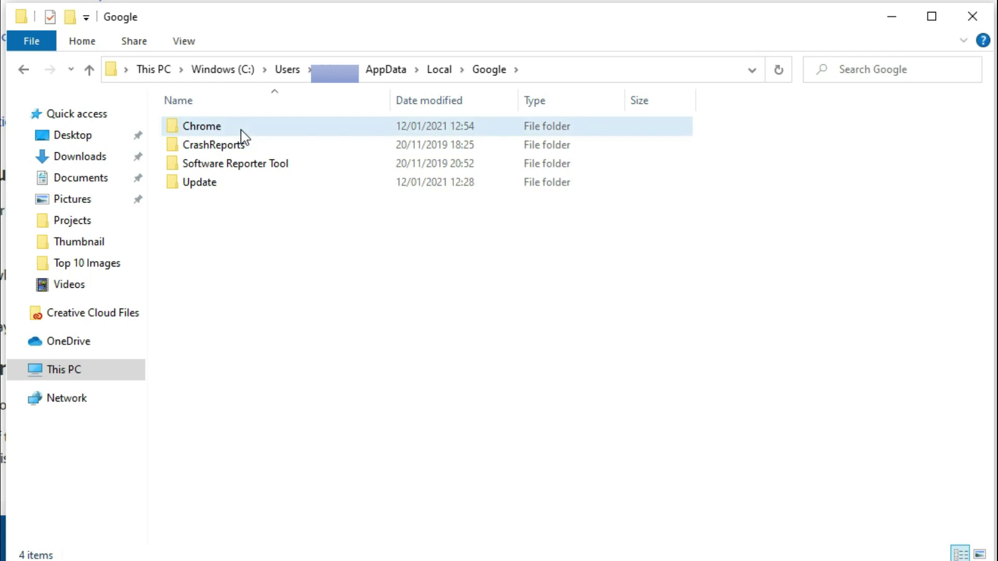
double_click(243, 130)
double_click(243, 131)
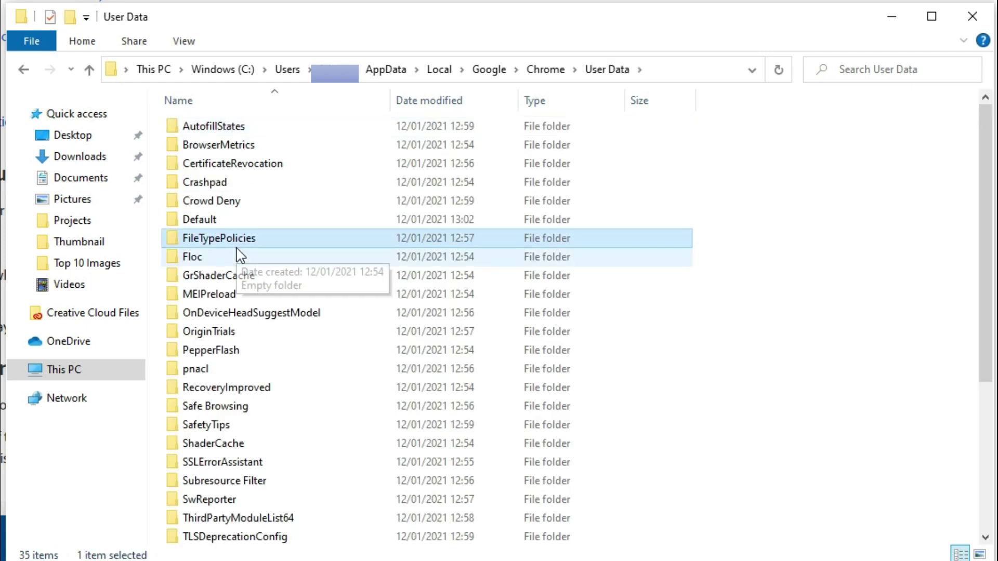
key(p)
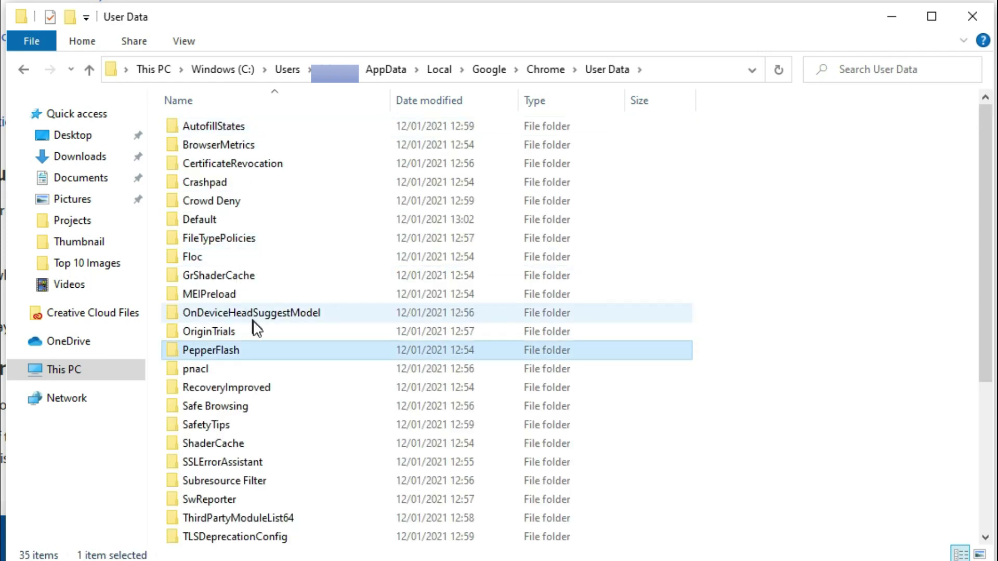
double_click(243, 348)
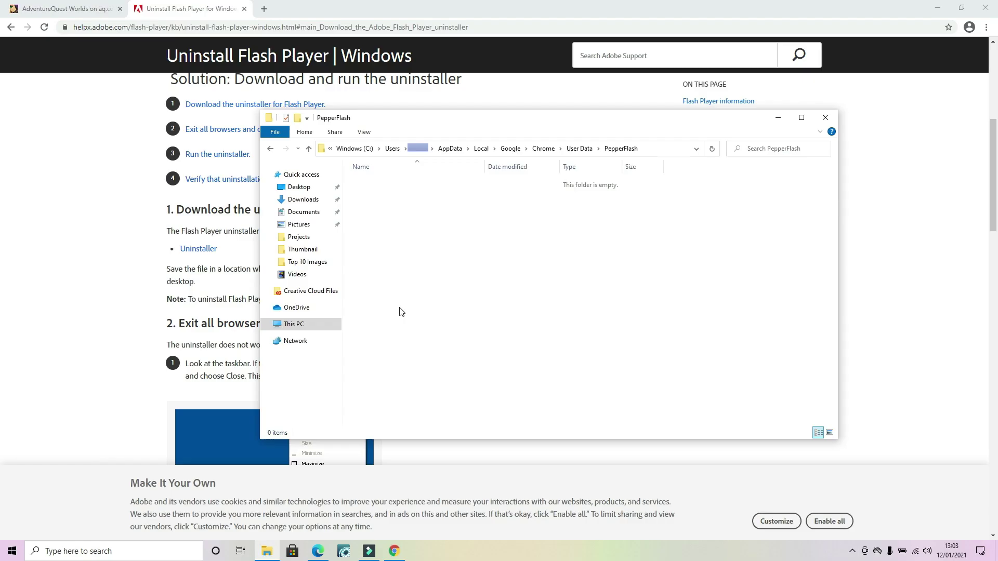
Paste pepflashplayer64_32_0_0_344.dll into the empty PepperFlash folder.
right_click(243, 253)
click(282, 376)
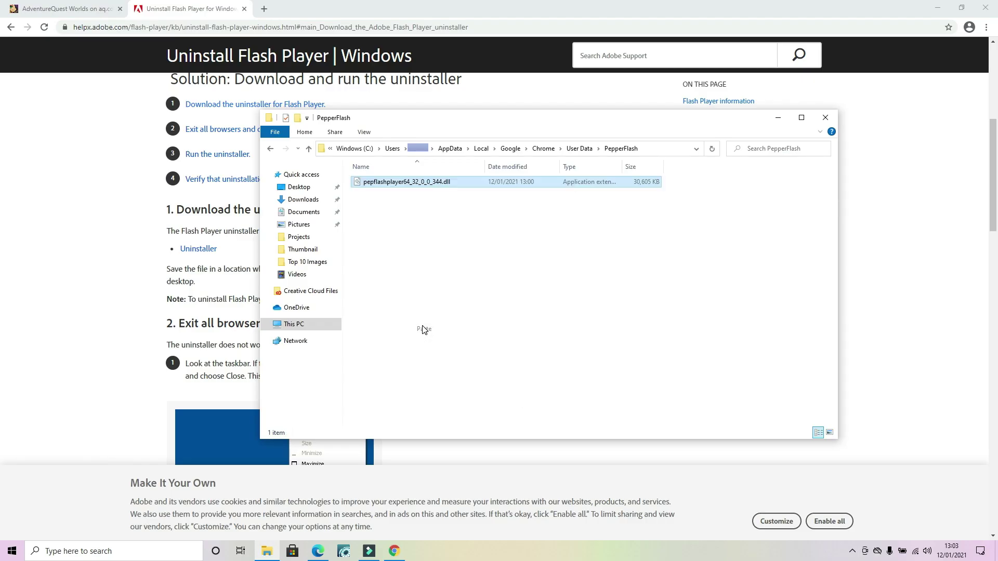
click(429, 300)
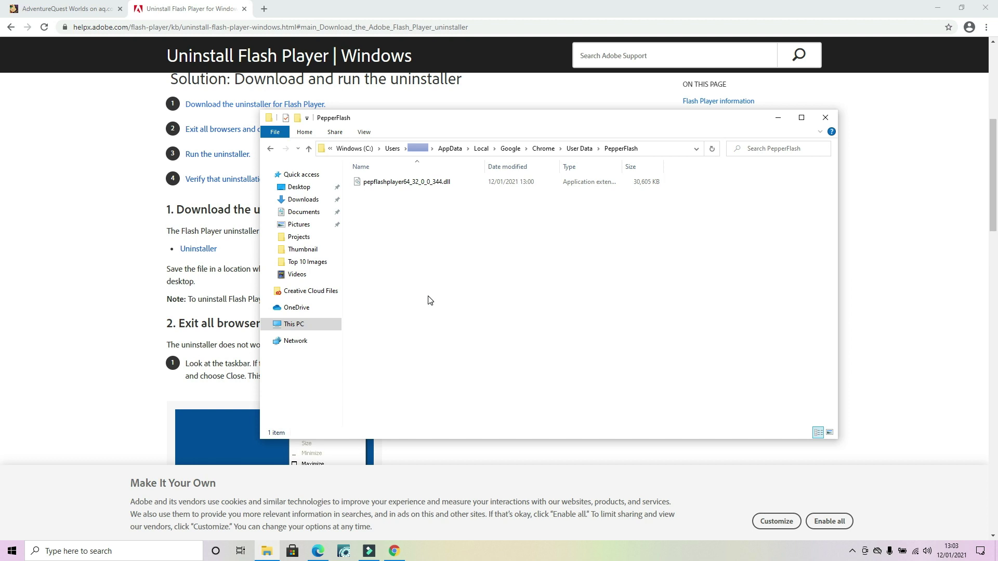
Rename the DLL to pepflashplayer.dll by deleting its version number.
click(423, 190)
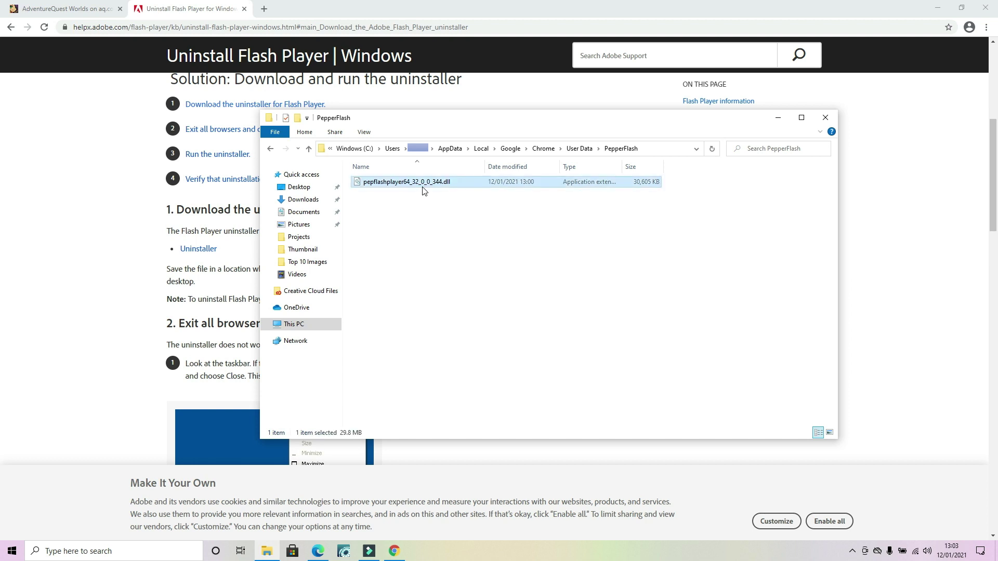
right_click(423, 191)
click(453, 338)
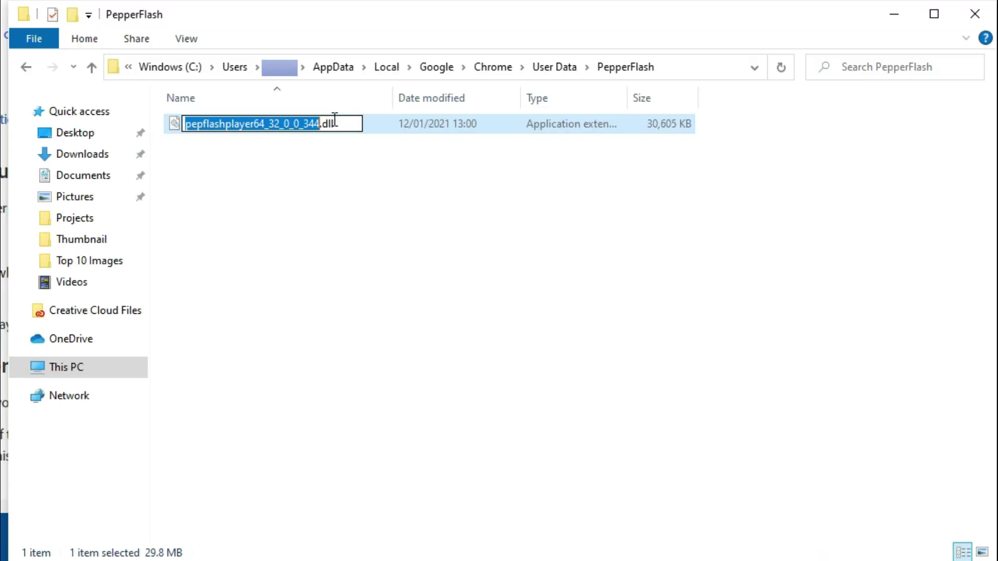
click(452, 181)
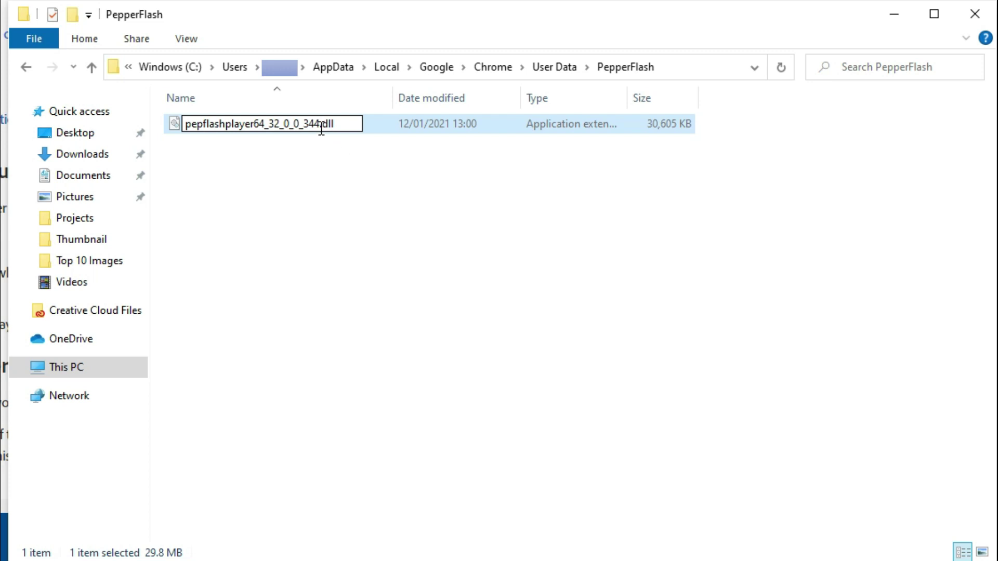
key(BackSpace)
key(BackSpace)
key(BackSpace)
key(BackSpace)
key(BackSpace)
key(BackSpace)
key(BackSpace)
key(BackSpace)
key(BackSpace)
key(BackSpace)
key(BackSpace)
key(BackSpace)
key(BackSpace)
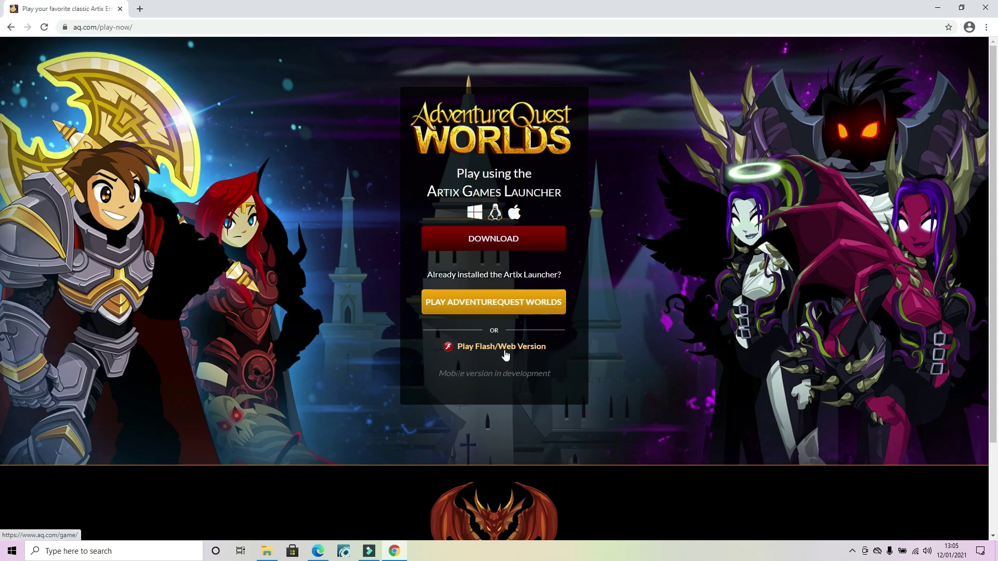
Launch AdventureQuest Worlds' Flash web version, allowing the out-of-date Flash plugin and closing the notification.
click(508, 345)
click(512, 303)
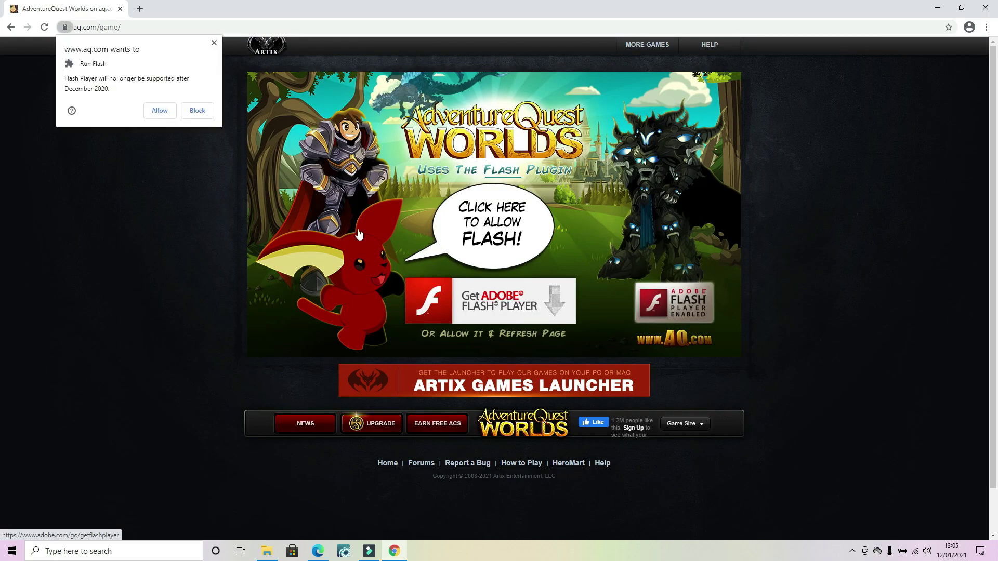
click(164, 108)
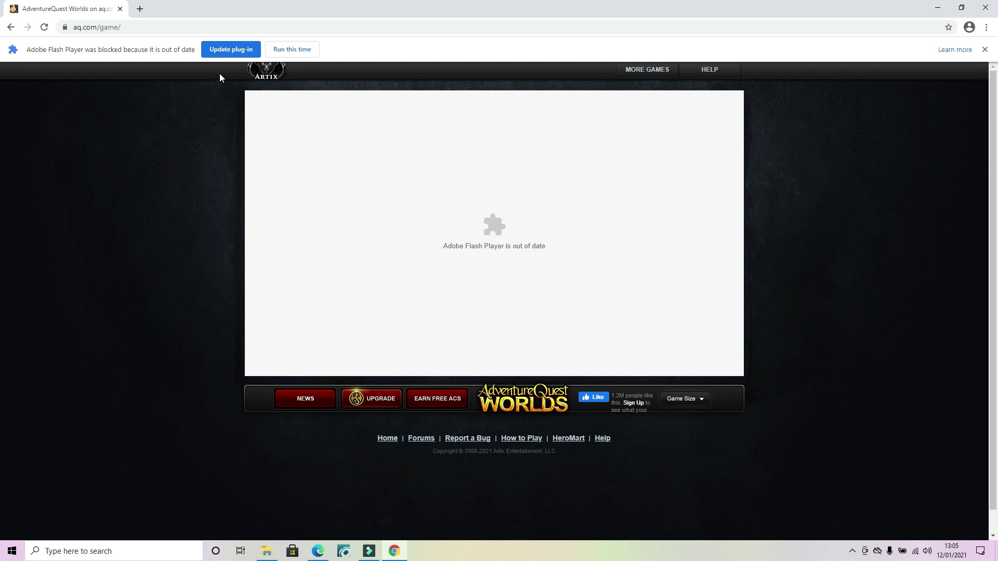
click(291, 49)
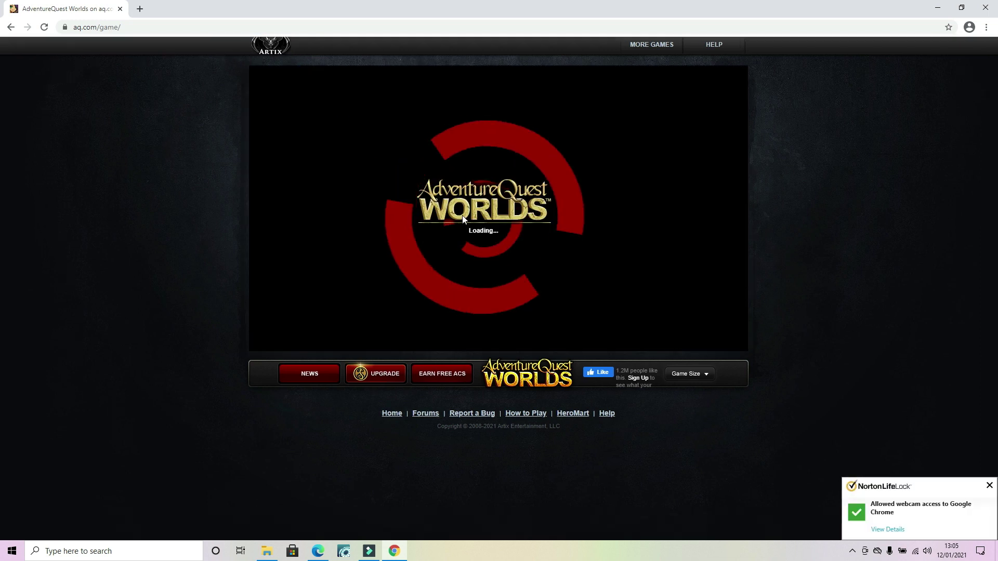
click(989, 485)
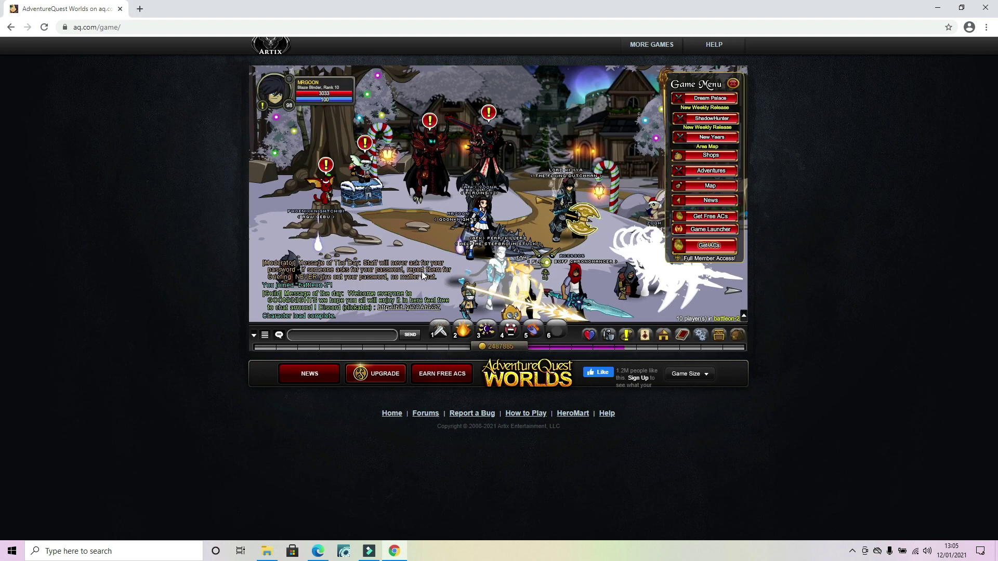
Go to the player's house and post 'you can now use flash again :)' in chat.
click(663, 336)
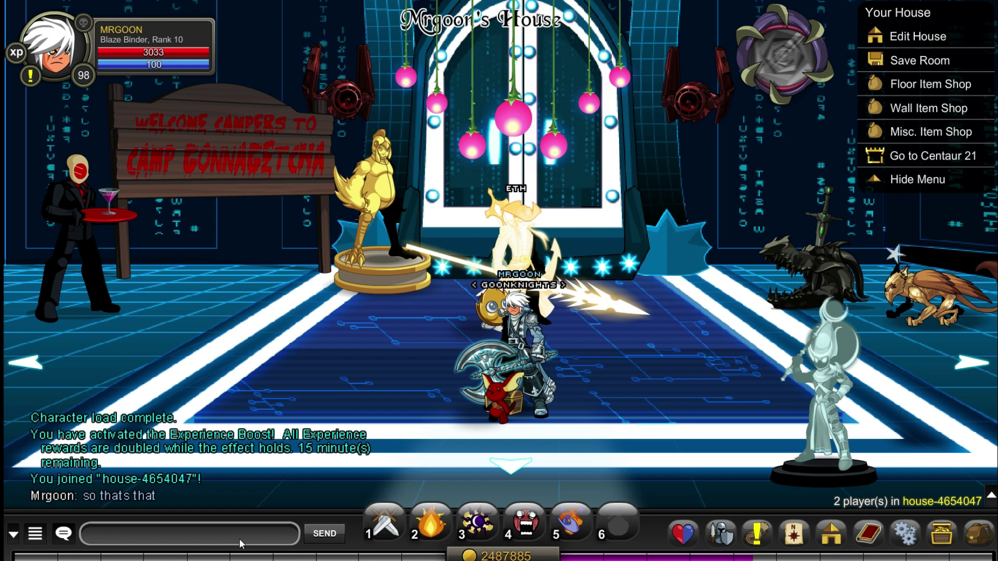
text(chicken)
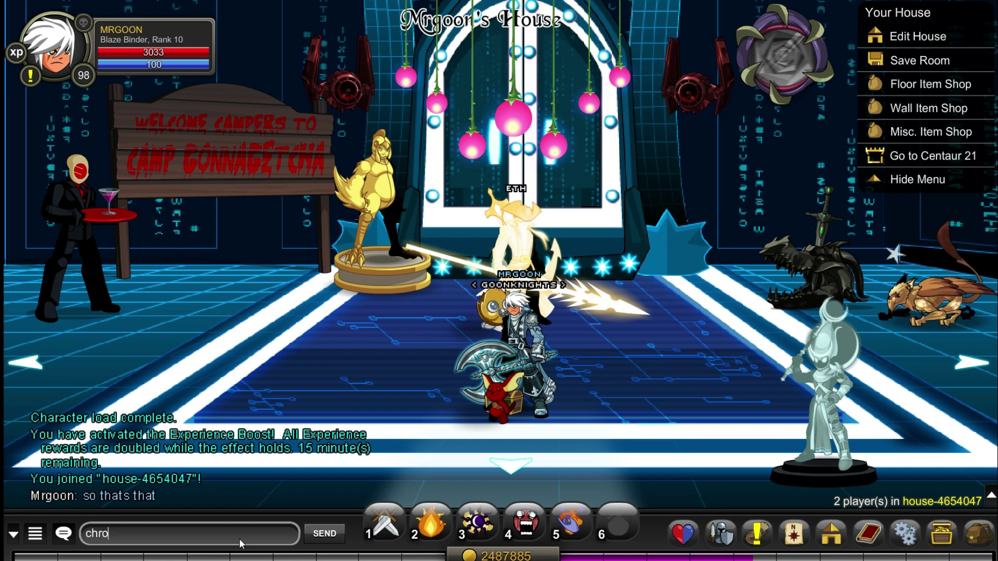
key(BackSpace)
key(BackSpace)
key(BackSpace)
key(BackSpace)
key(BackSpace)
key(BackSpace)
key(BackSpace)
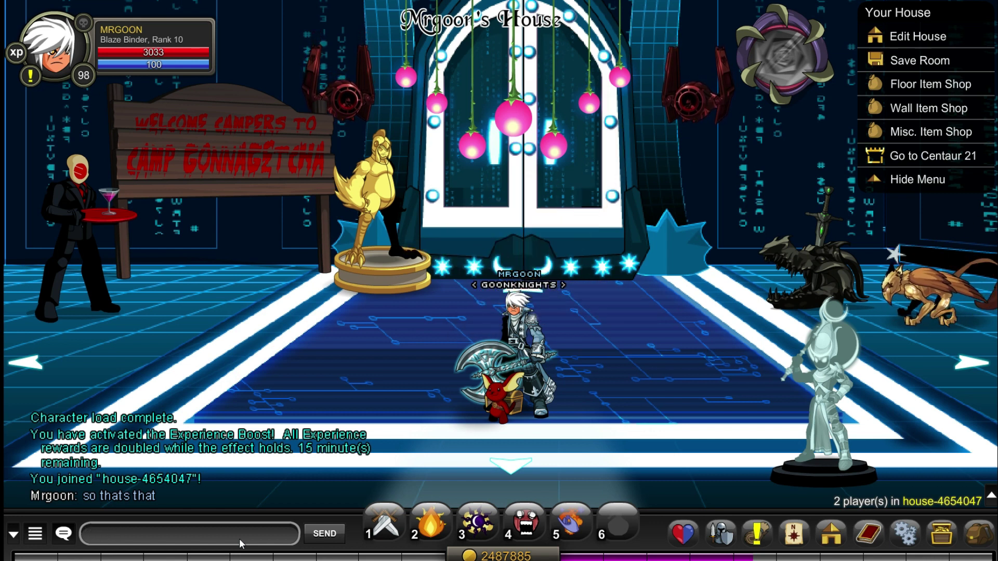
text(you can)
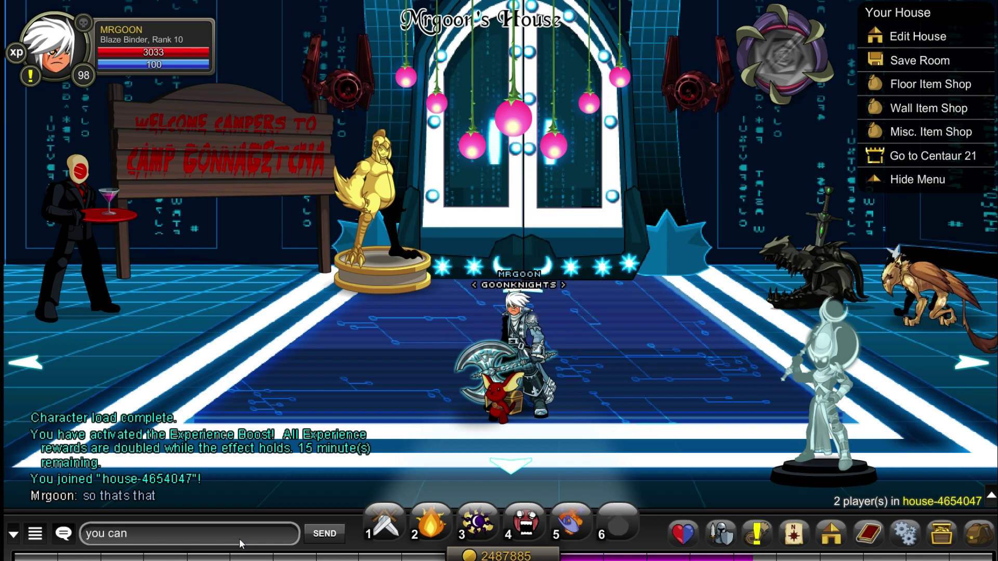
text( now use chro)
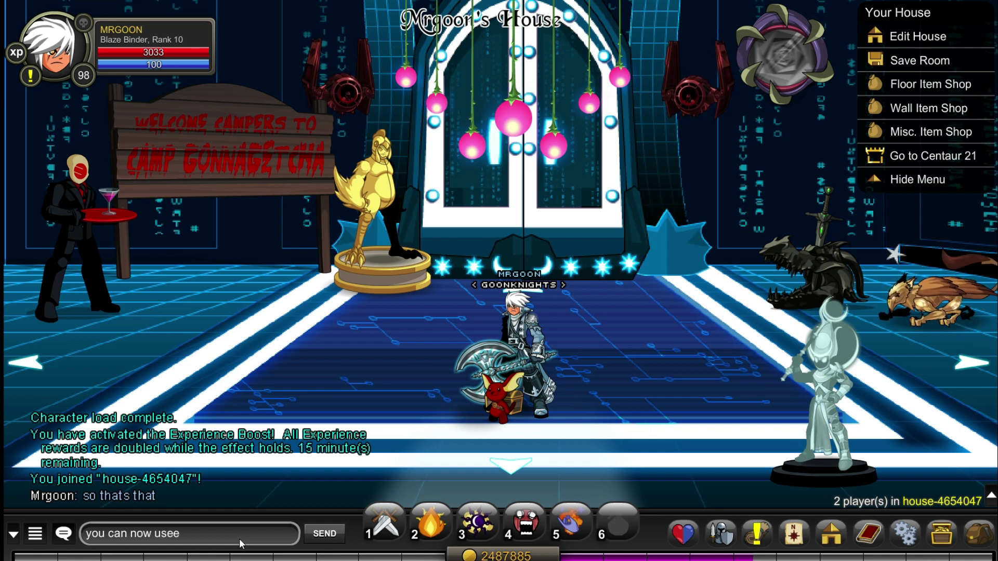
text(m)
key(BackSpace)
key(BackSpace)
key(BackSpace)
key(BackSpace)
key(BackSpace)
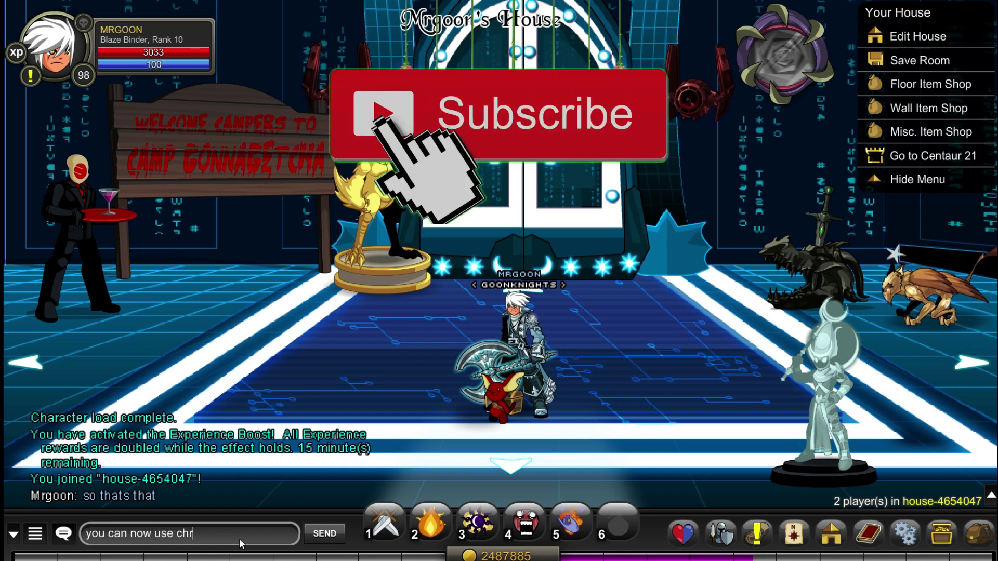
text(bro)
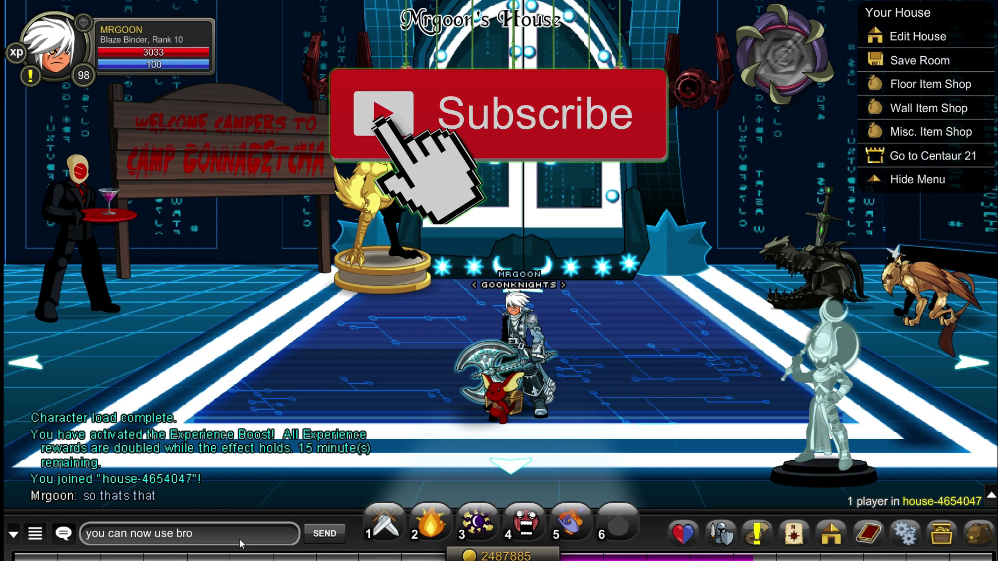
key(BackSpace)
key(BackSpace)
key(BackSpace)
text(flash aga)
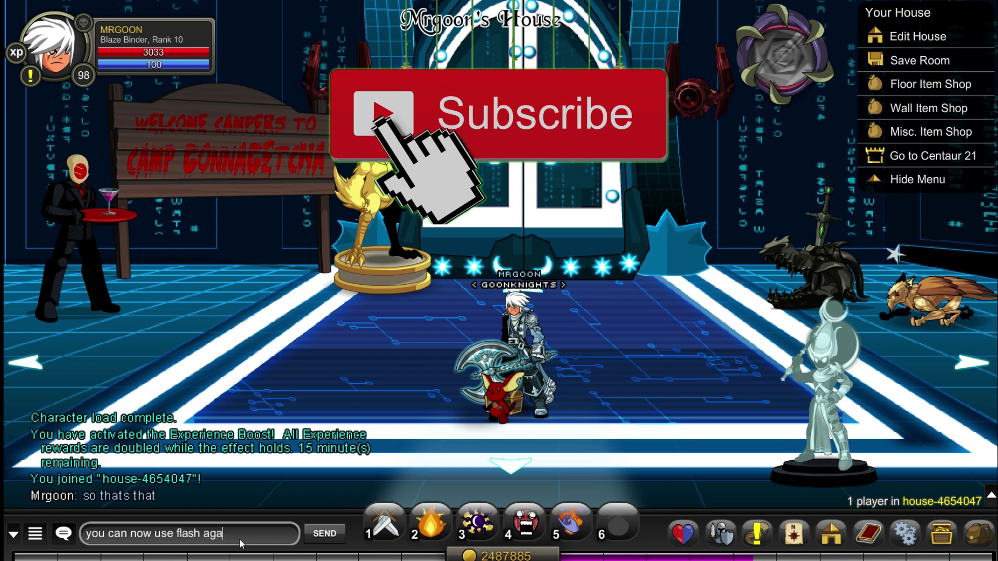
text(in :))
key(Return)
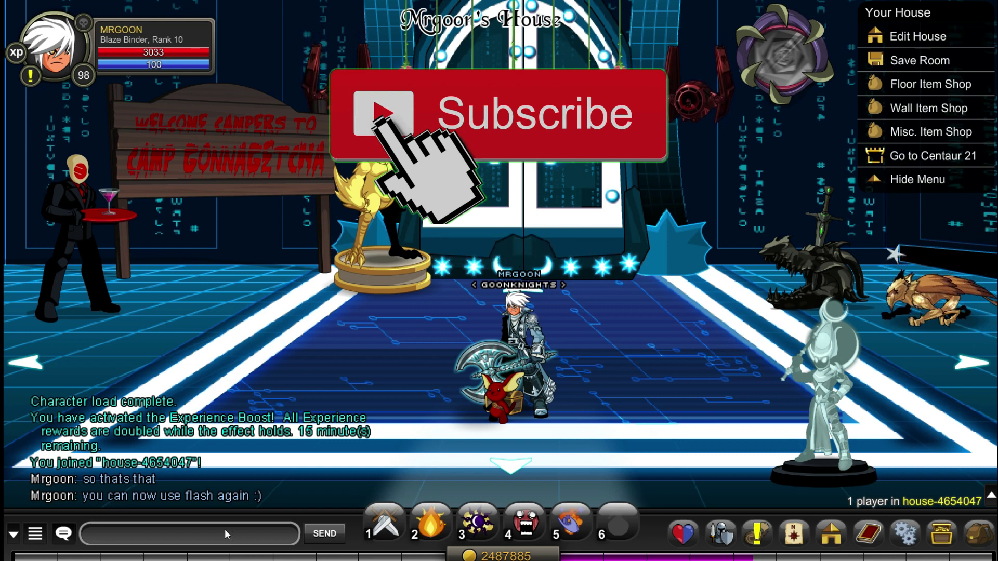
Make the character dance with the /dance chat command.
click(224, 529)
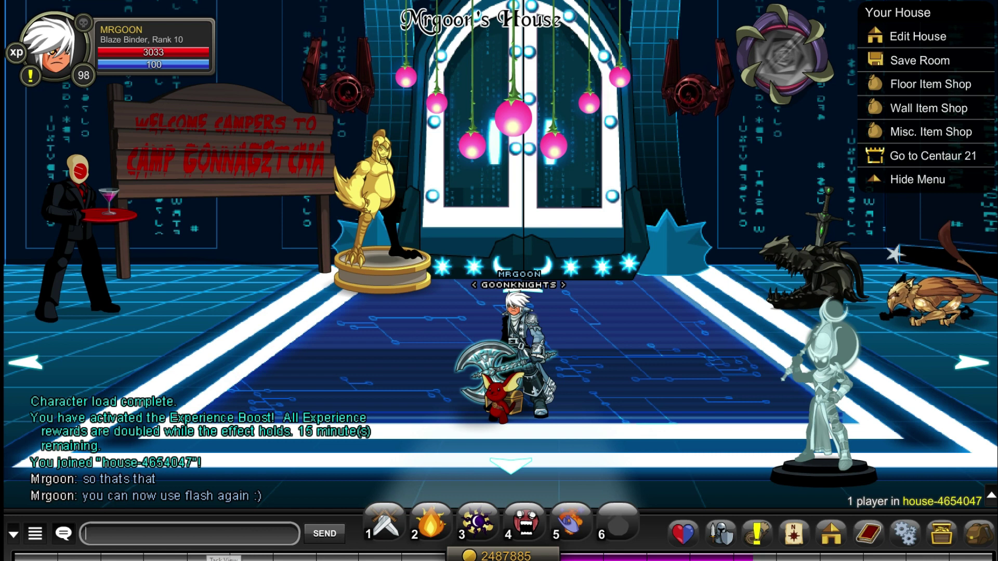
text(/dance)
key(Return)
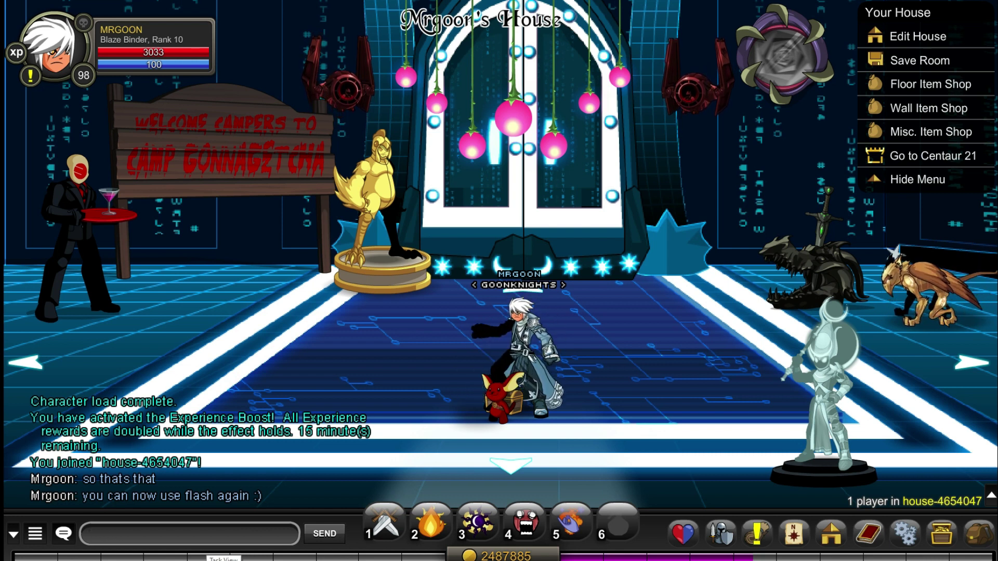